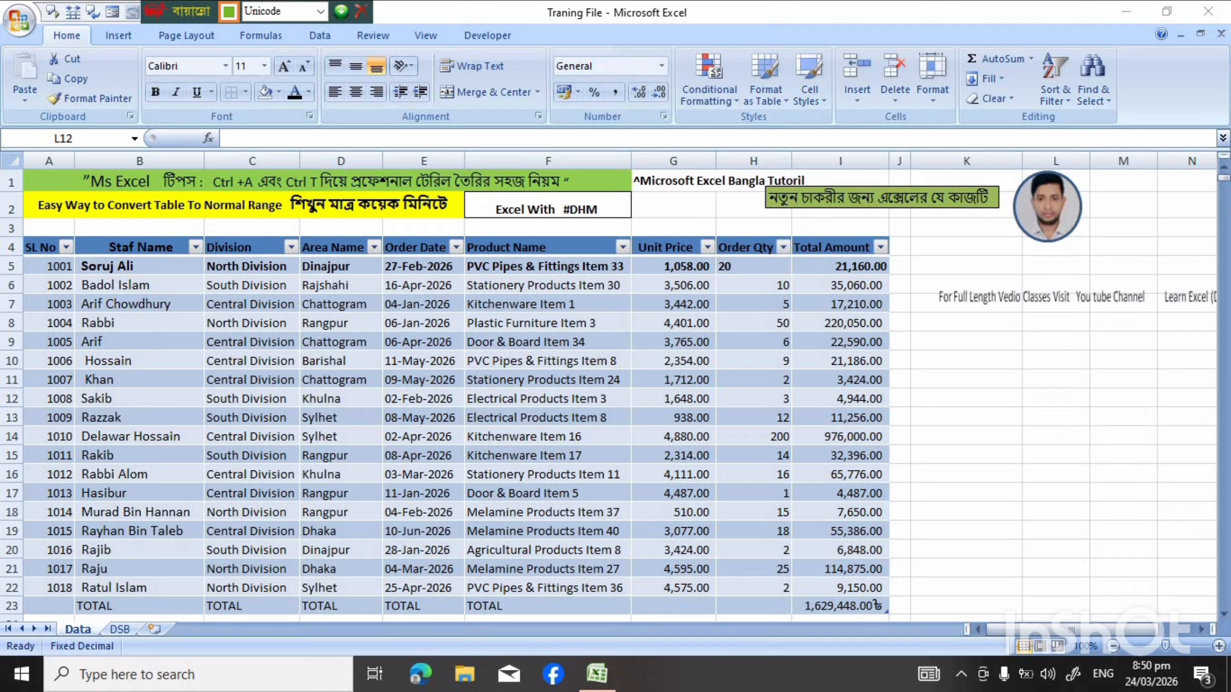
# Filter the SL No column to show only record 1003
pyautogui.click(65, 246)
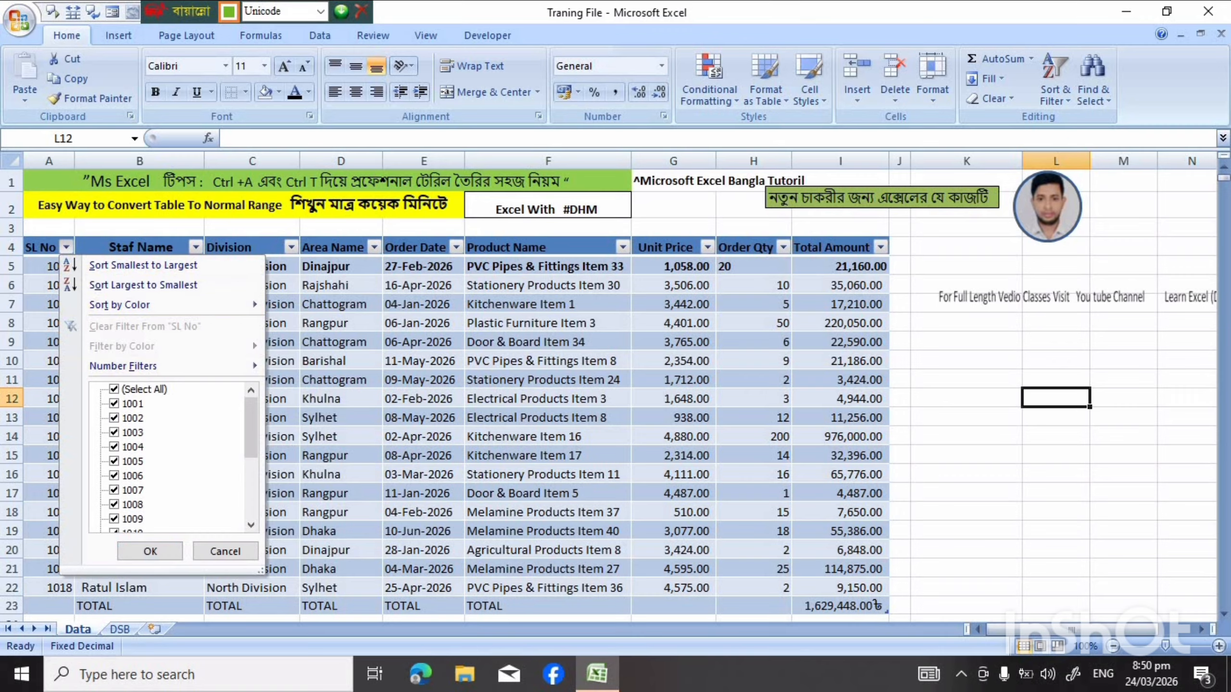
pyautogui.click(114, 389)
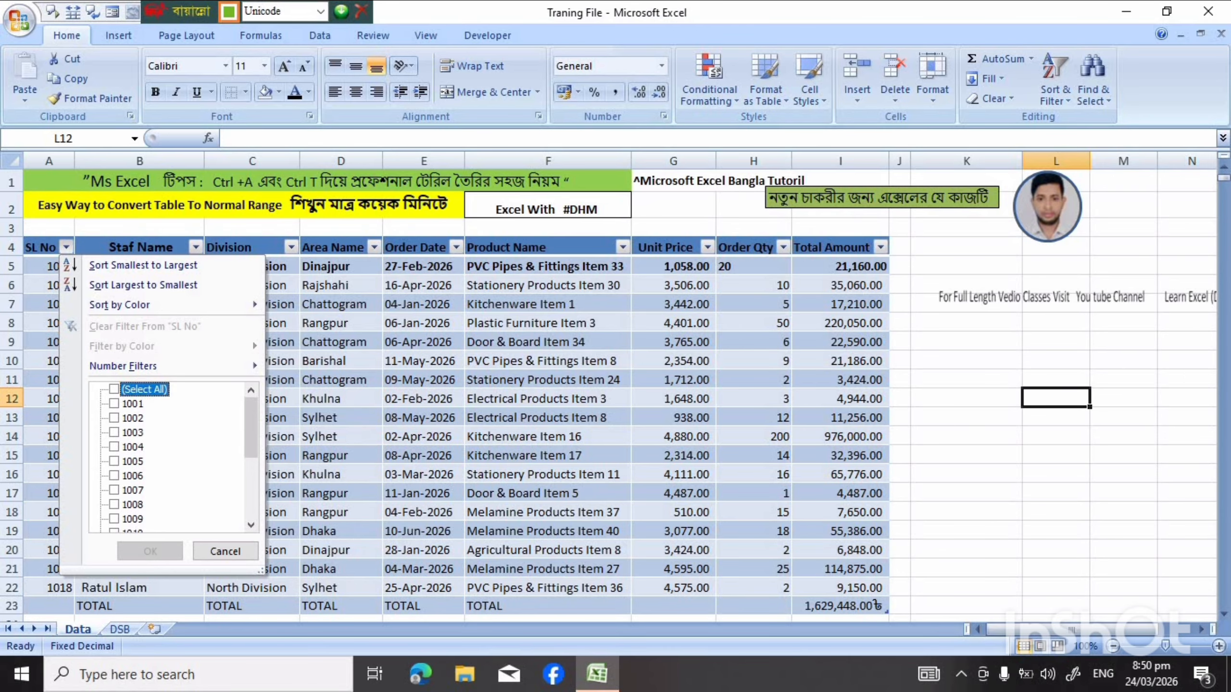
pyautogui.click(114, 432)
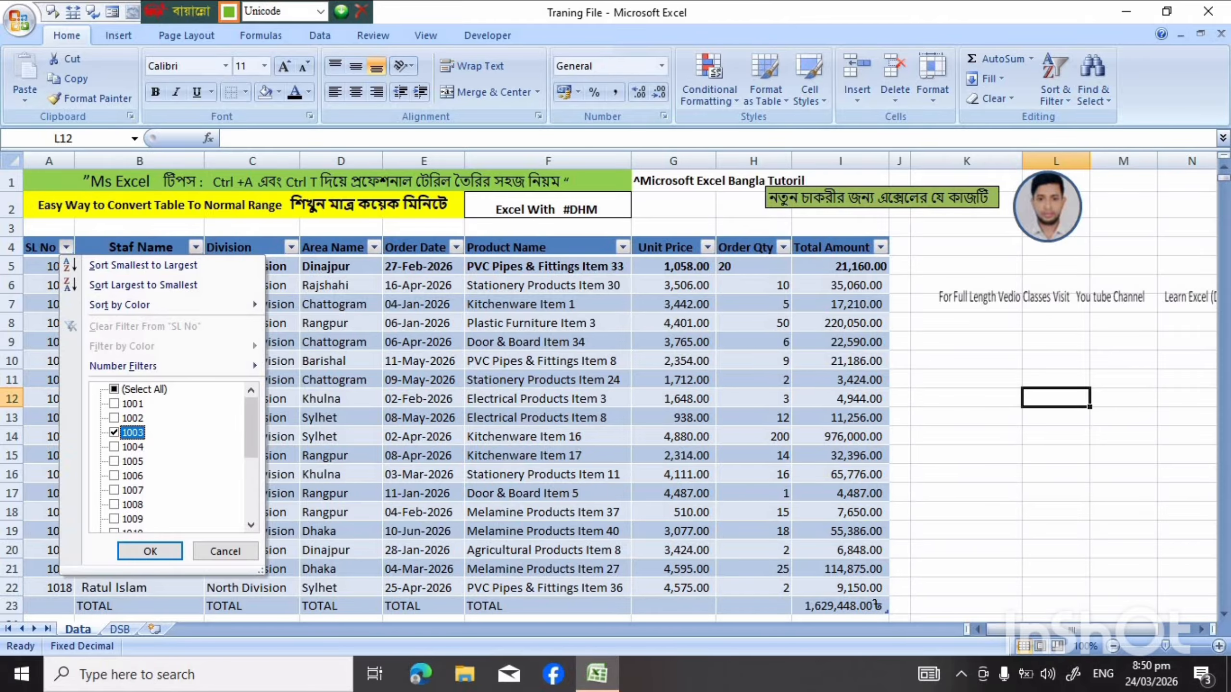
pyautogui.click(150, 552)
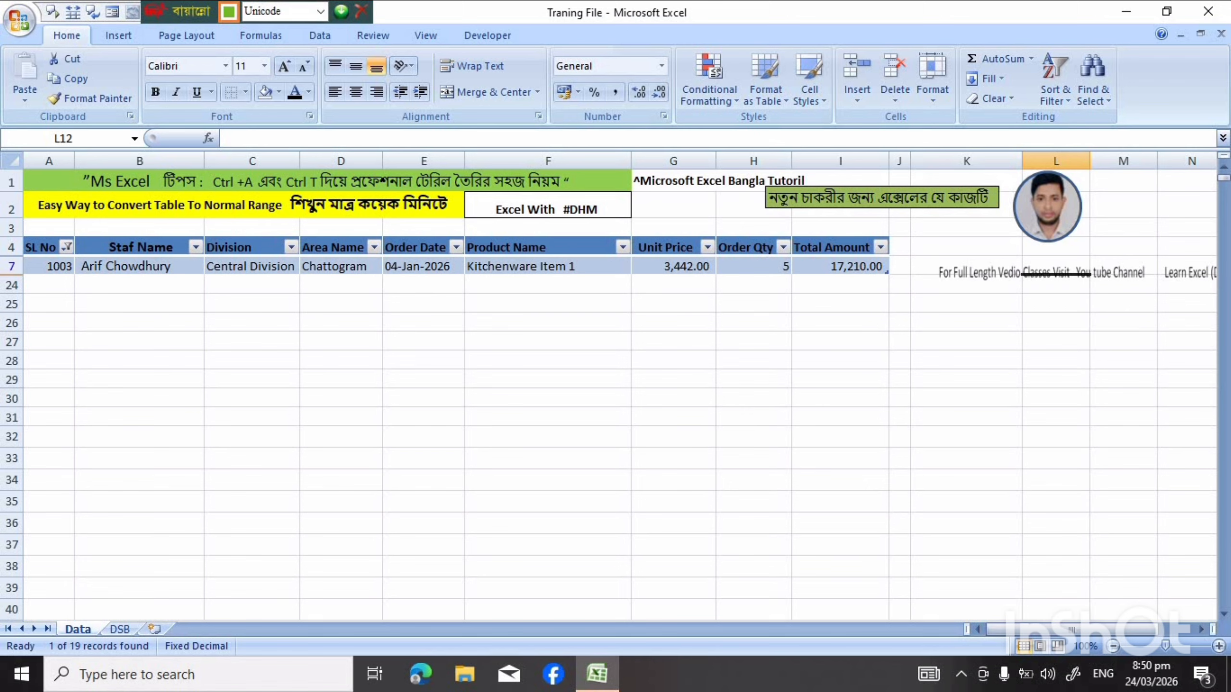
# Change the SL No filter to show only records 1004, 1006 and 1008
pyautogui.click(67, 247)
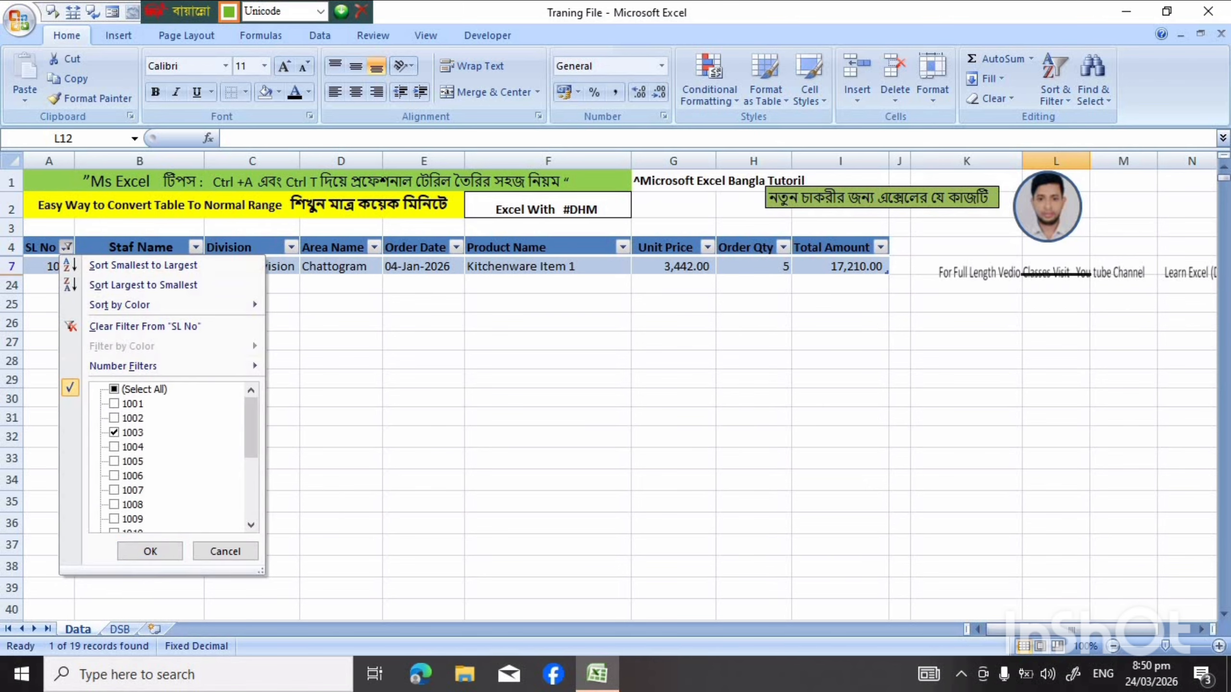
pyautogui.click(115, 389)
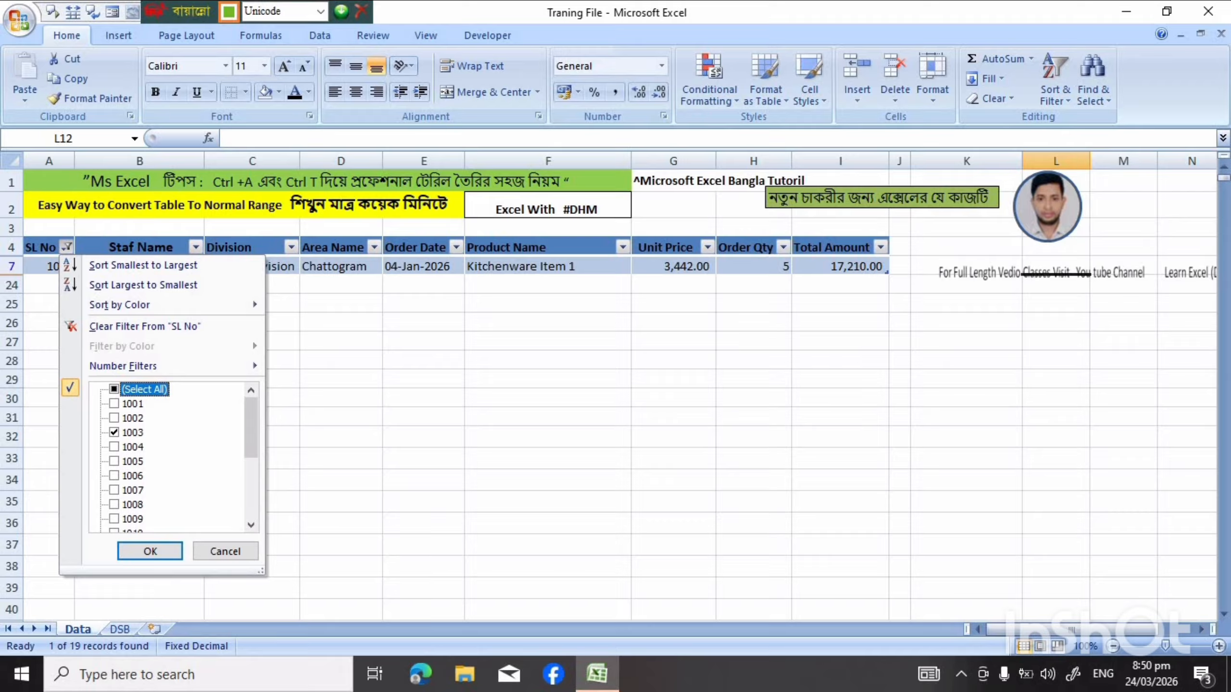
pyautogui.click(115, 432)
pyautogui.click(115, 447)
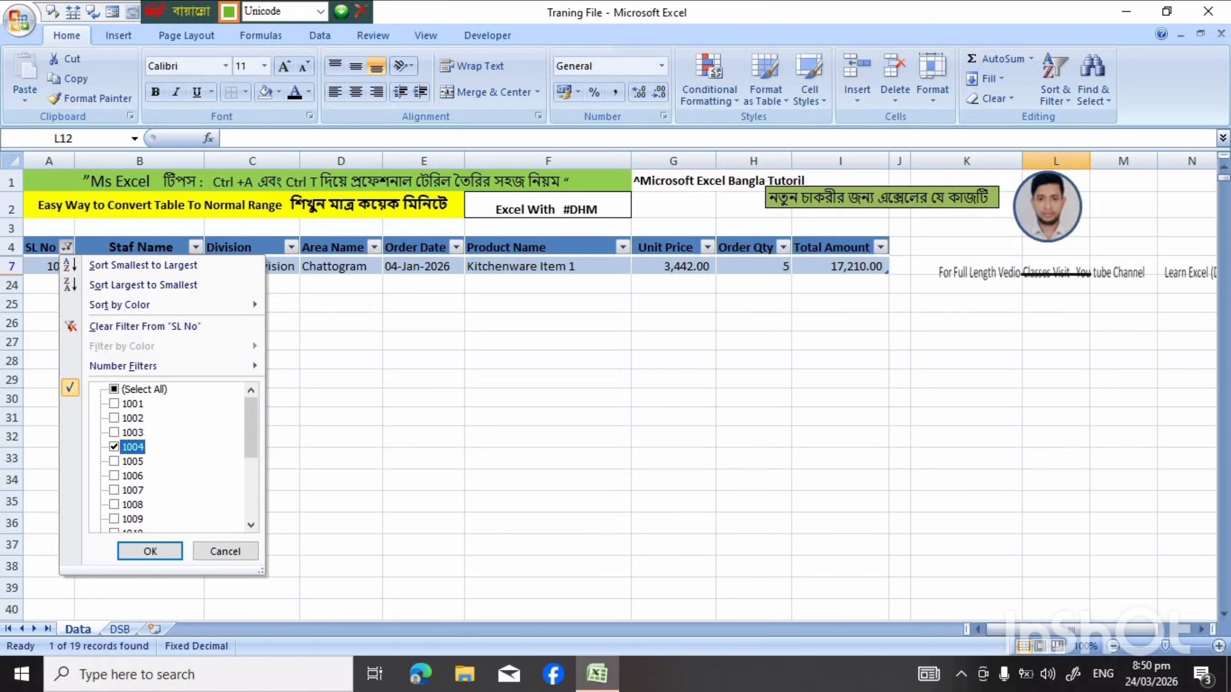
pyautogui.click(114, 476)
pyautogui.click(114, 505)
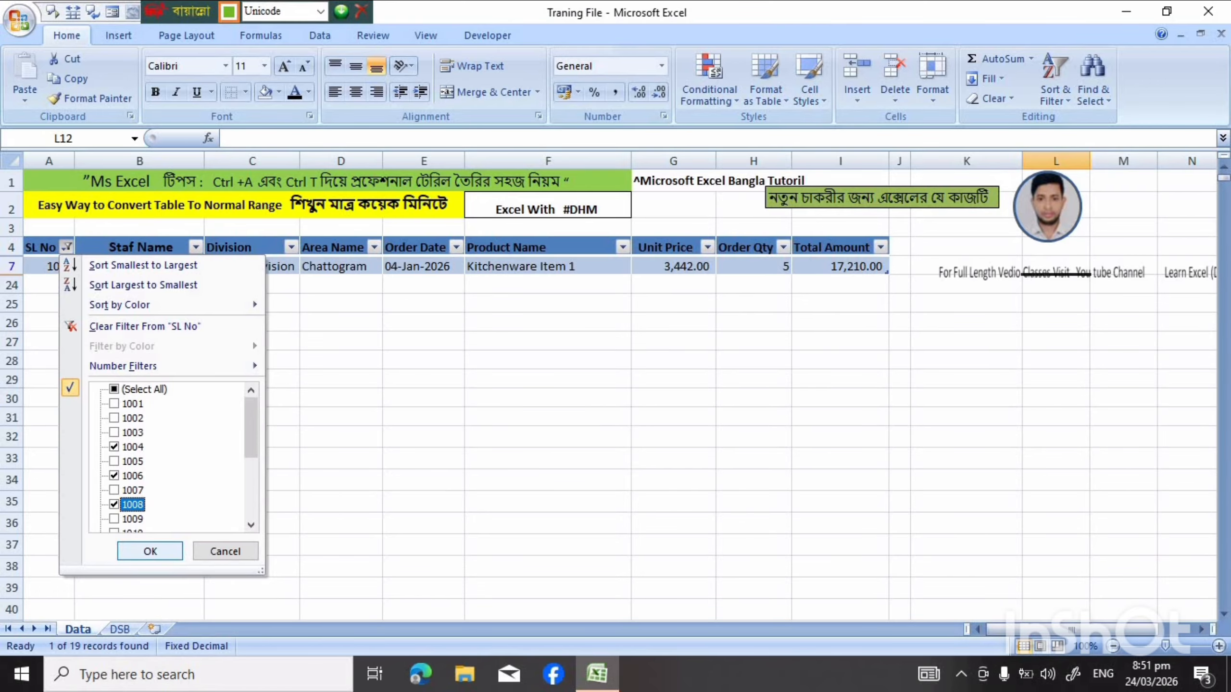
pyautogui.press('Return')
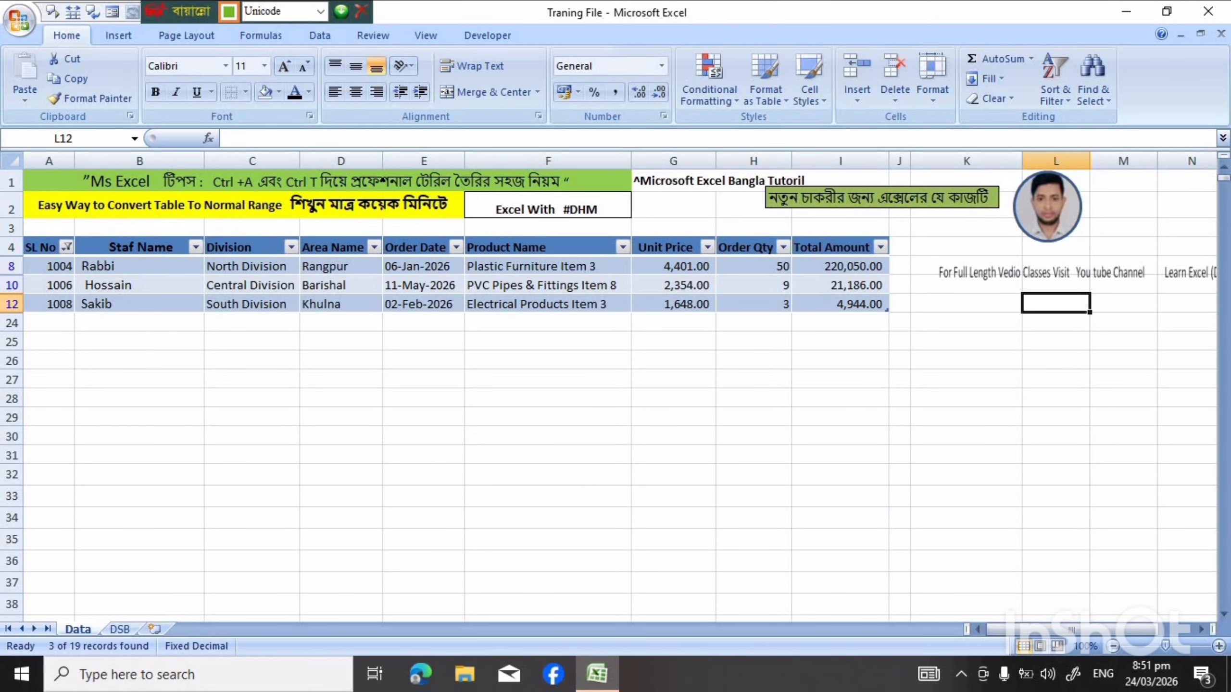
# Reset the SL No filter so that all values are selected
pyautogui.click(66, 247)
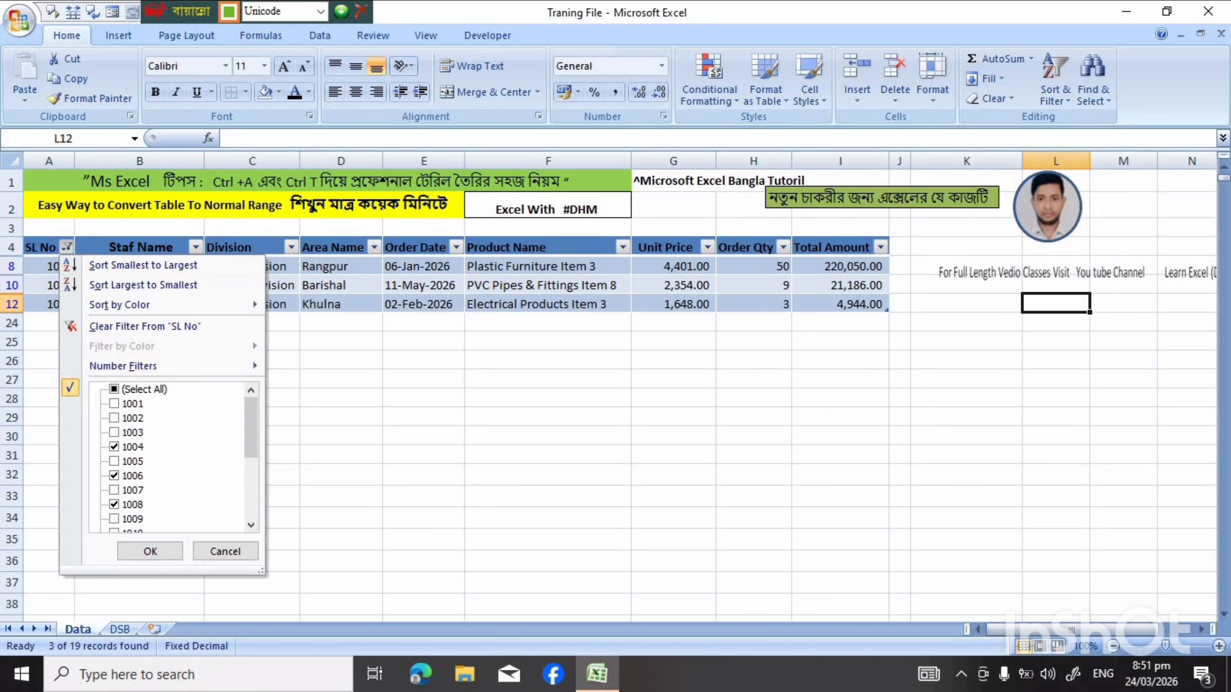
pyautogui.click(115, 389)
pyautogui.click(150, 552)
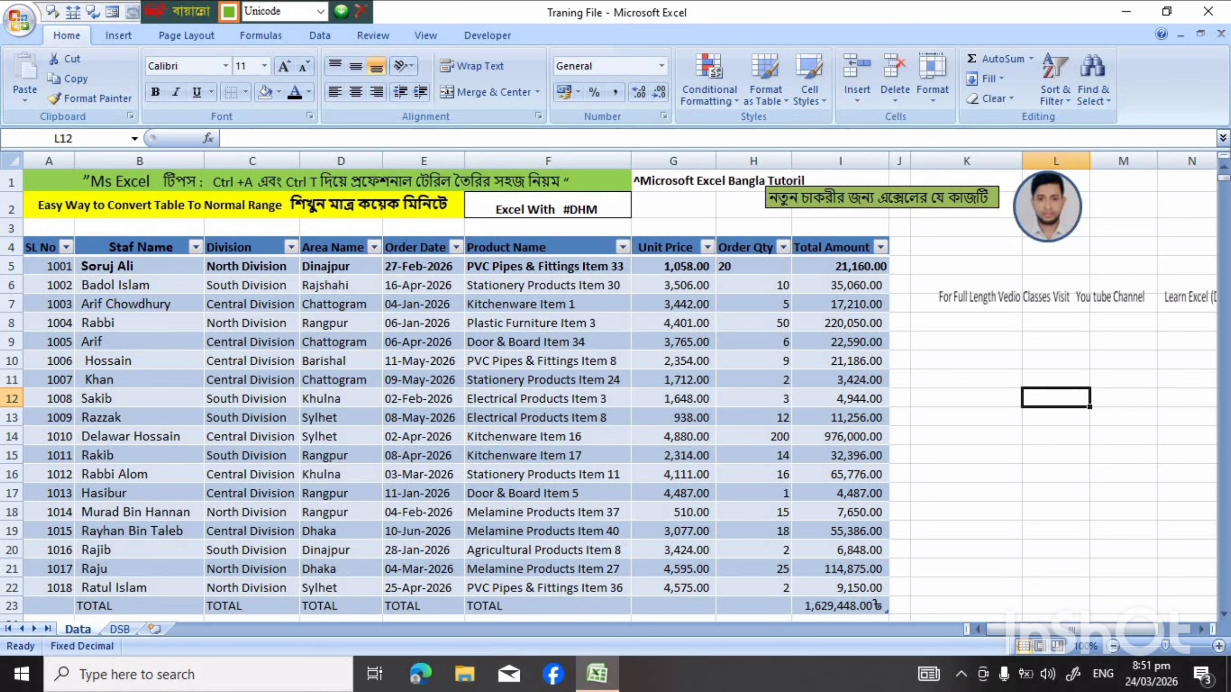
pyautogui.hotkey('ctrl', 'a')
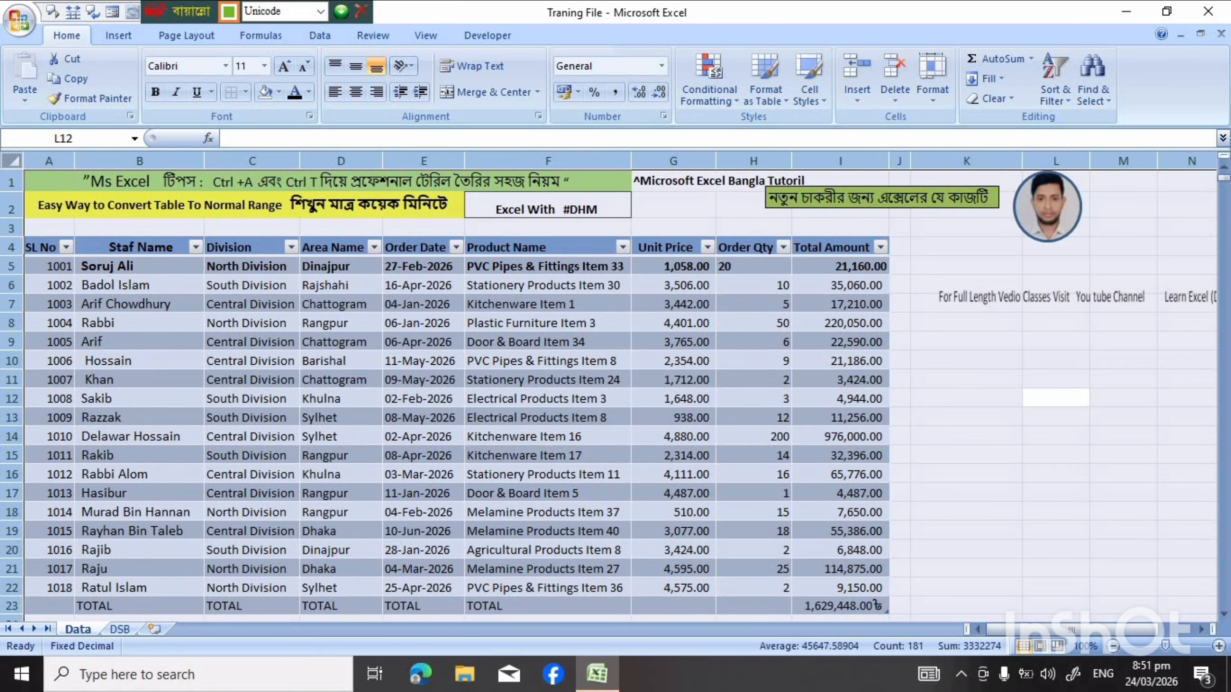
pyautogui.click(244, 206)
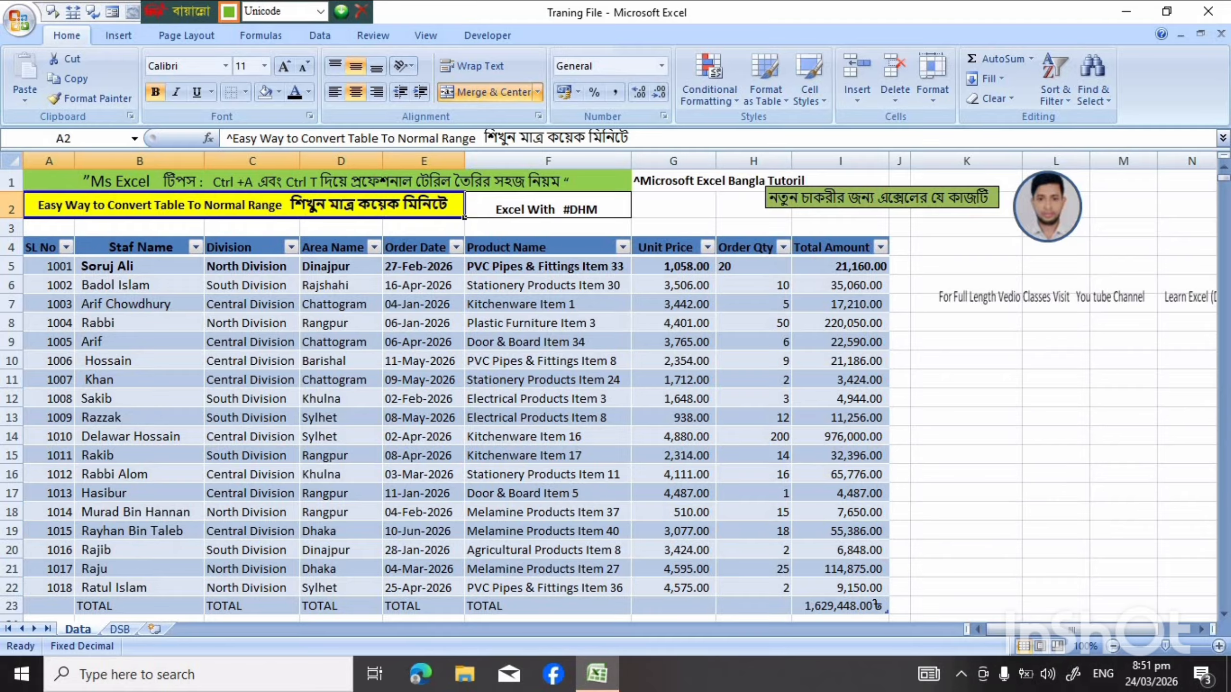
pyautogui.click(547, 323)
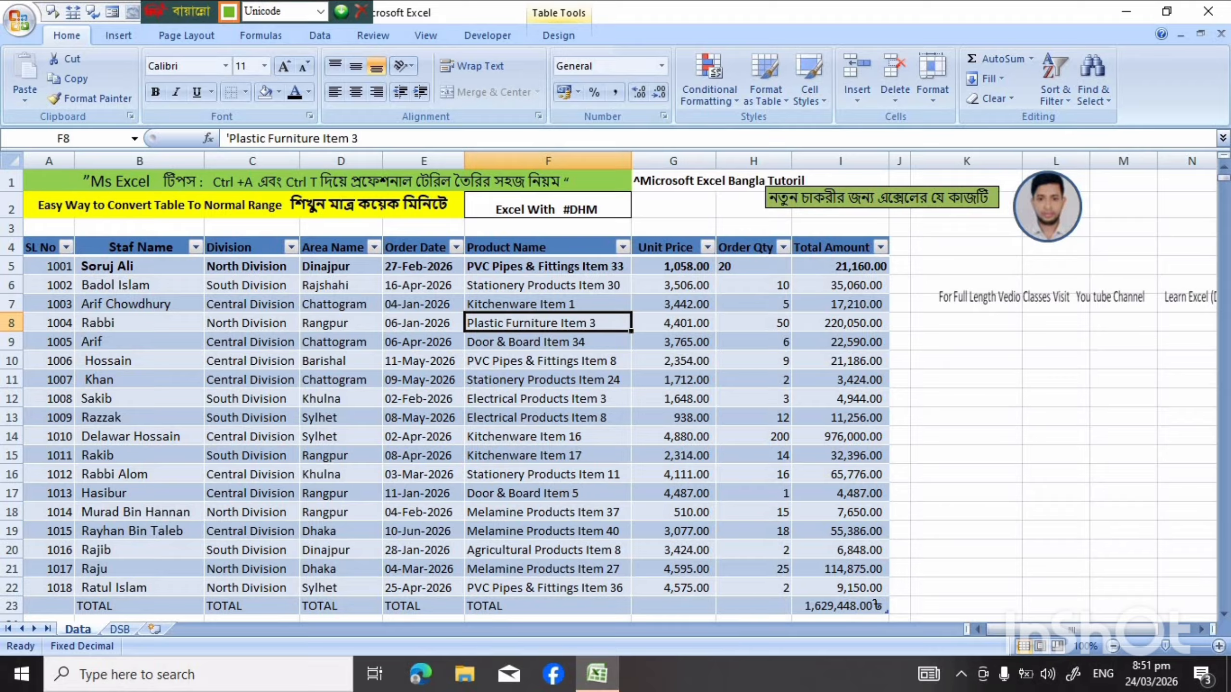
pyautogui.click(49, 239)
pyautogui.click(252, 304)
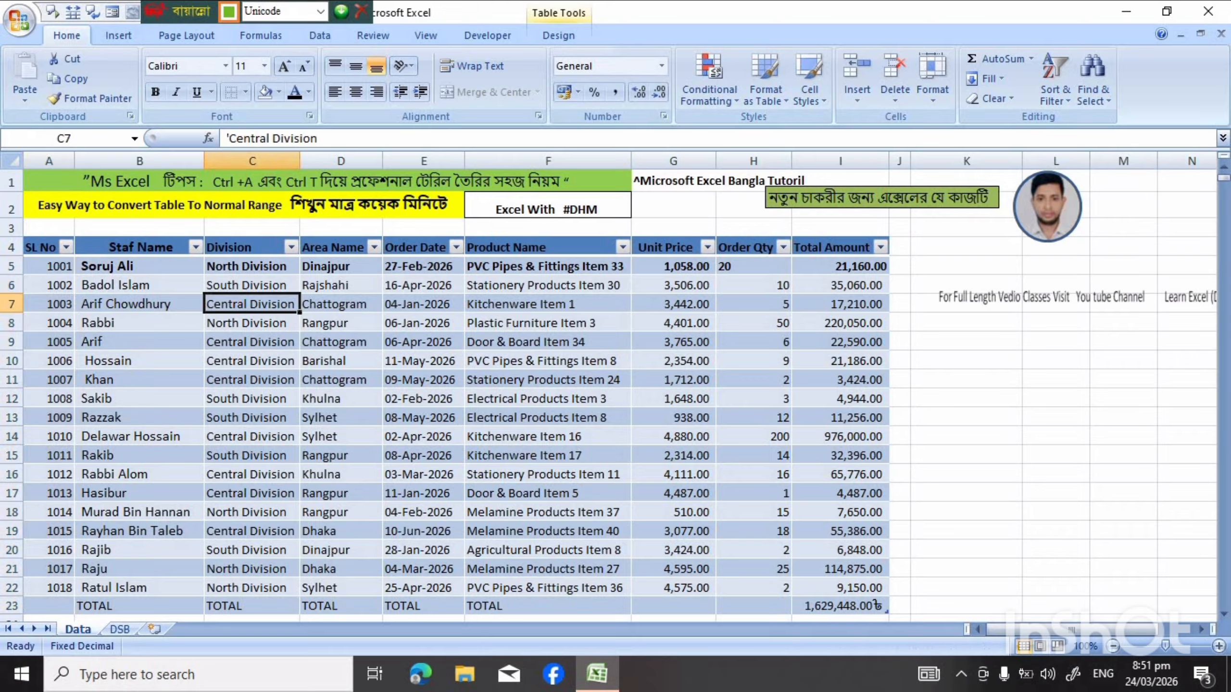
pyautogui.click(25, 247)
pyautogui.click(48, 286)
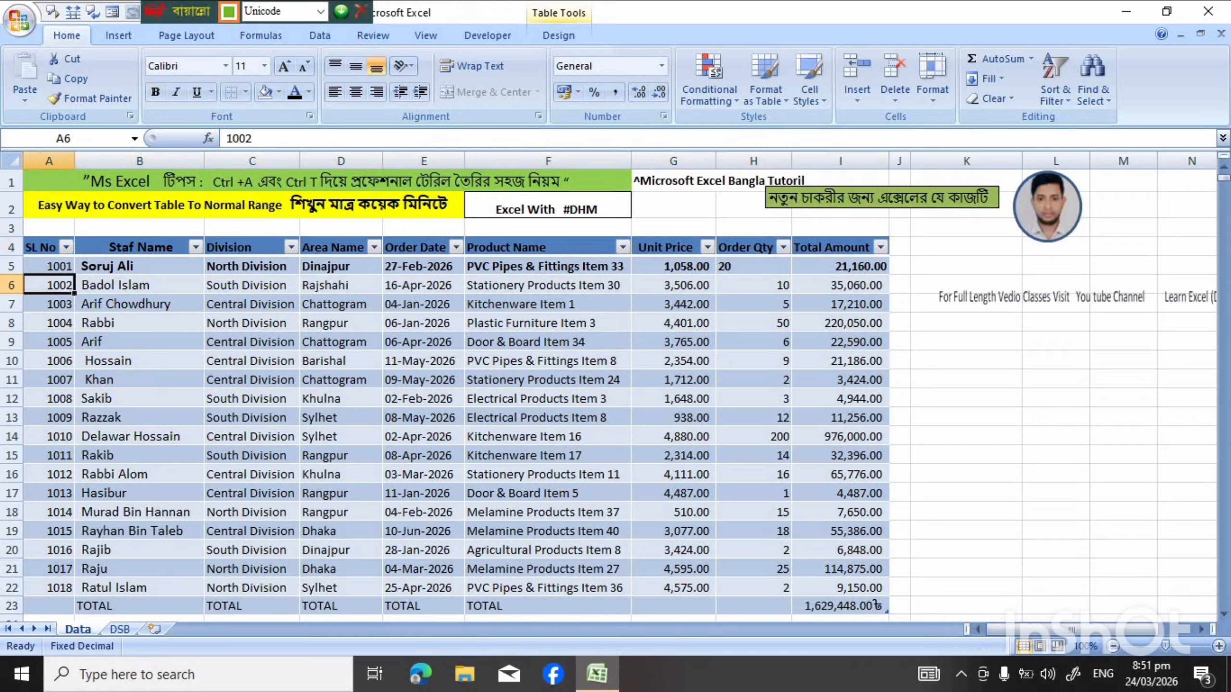
# Select the entire staff order table, including its header row, and convert it to a normal range
pyautogui.click(43, 247)
pyautogui.hotkey('ctrl', 'a')
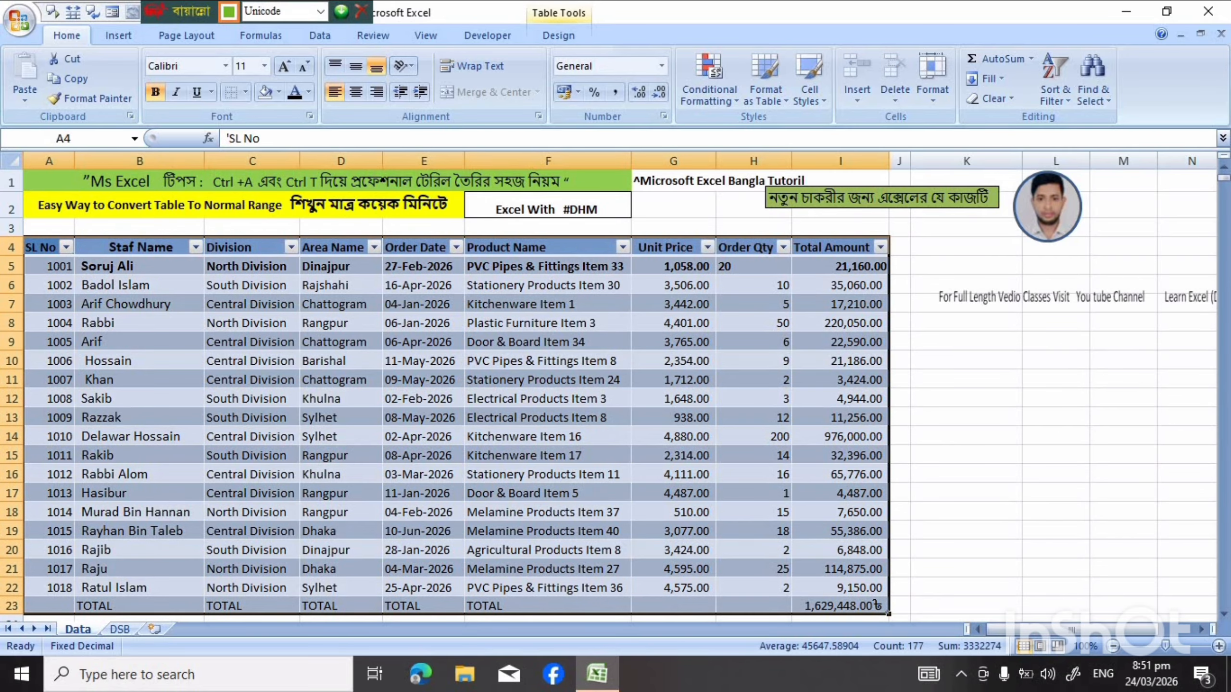
pyautogui.rightClick(111, 279)
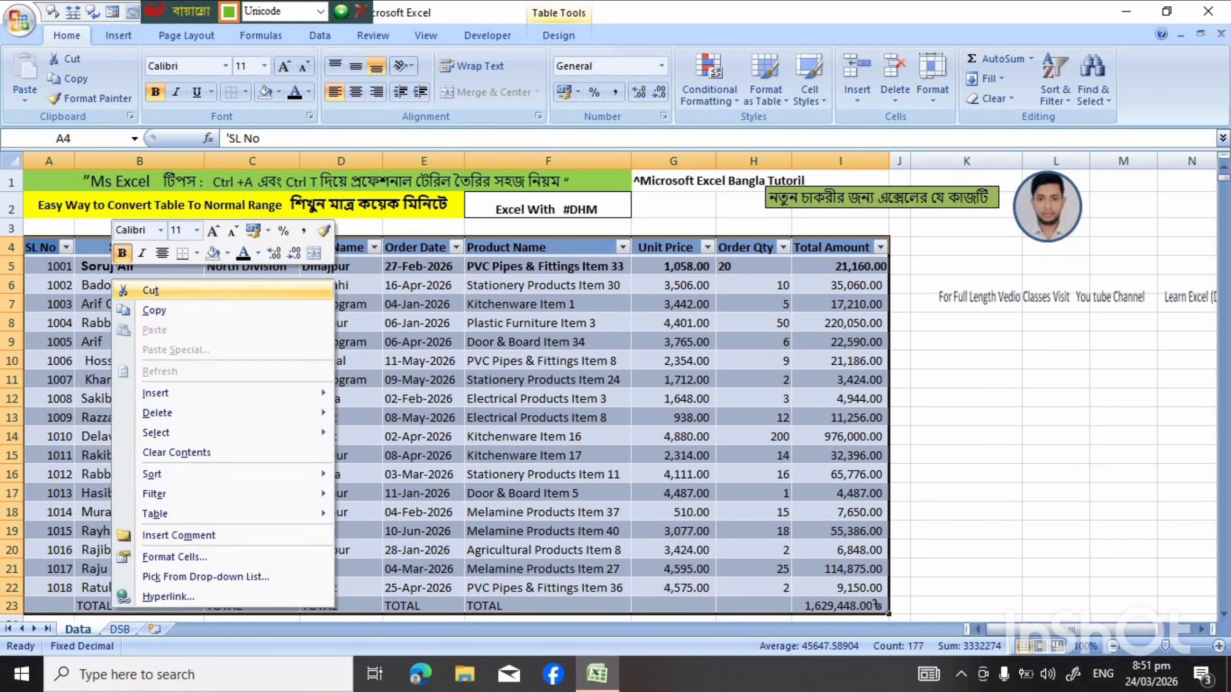
pyautogui.moveTo(160, 513)
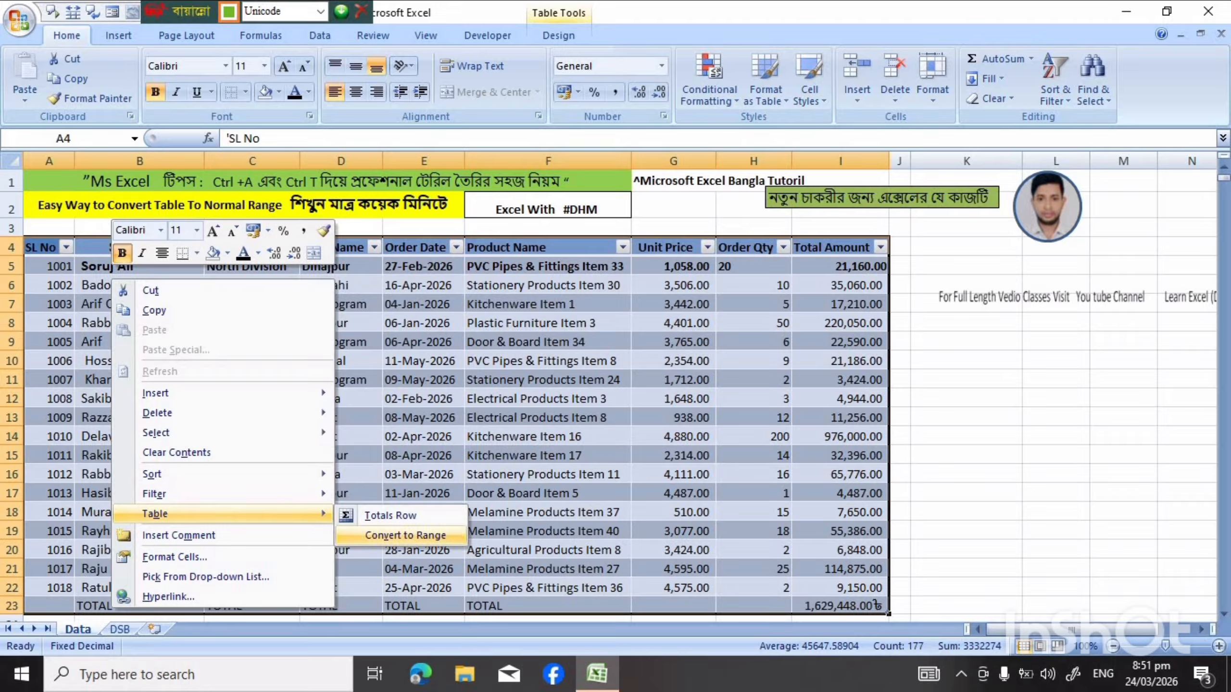
pyautogui.click(405, 535)
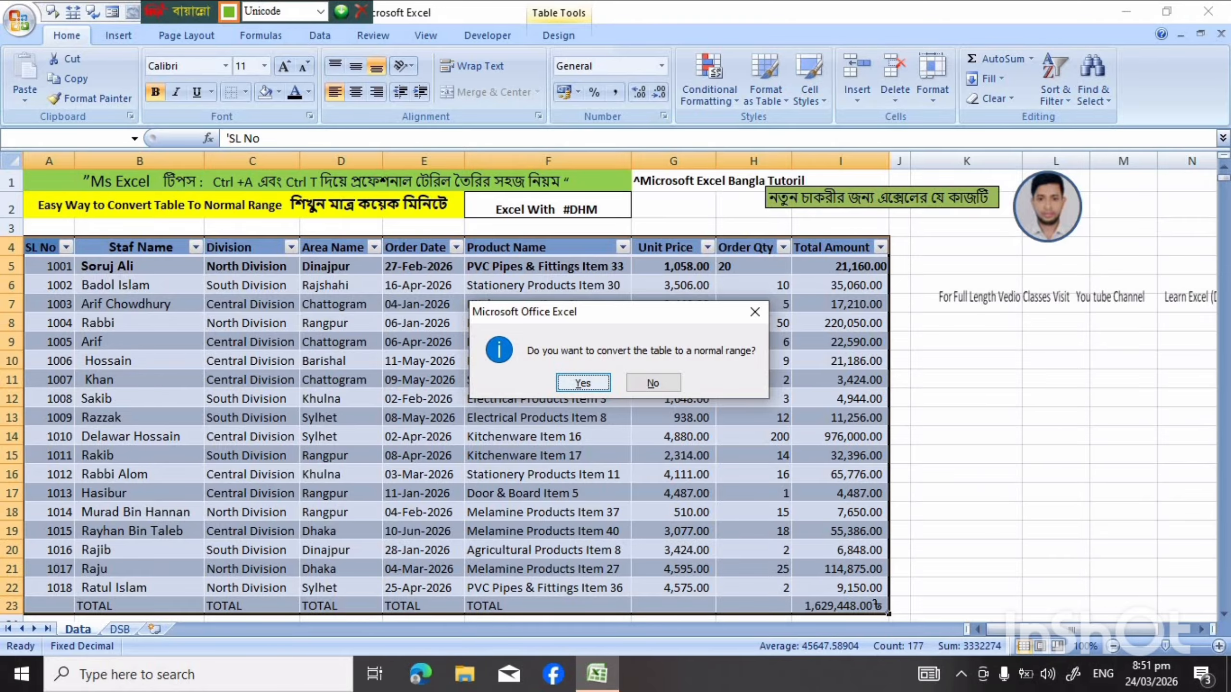
pyautogui.press('Return')
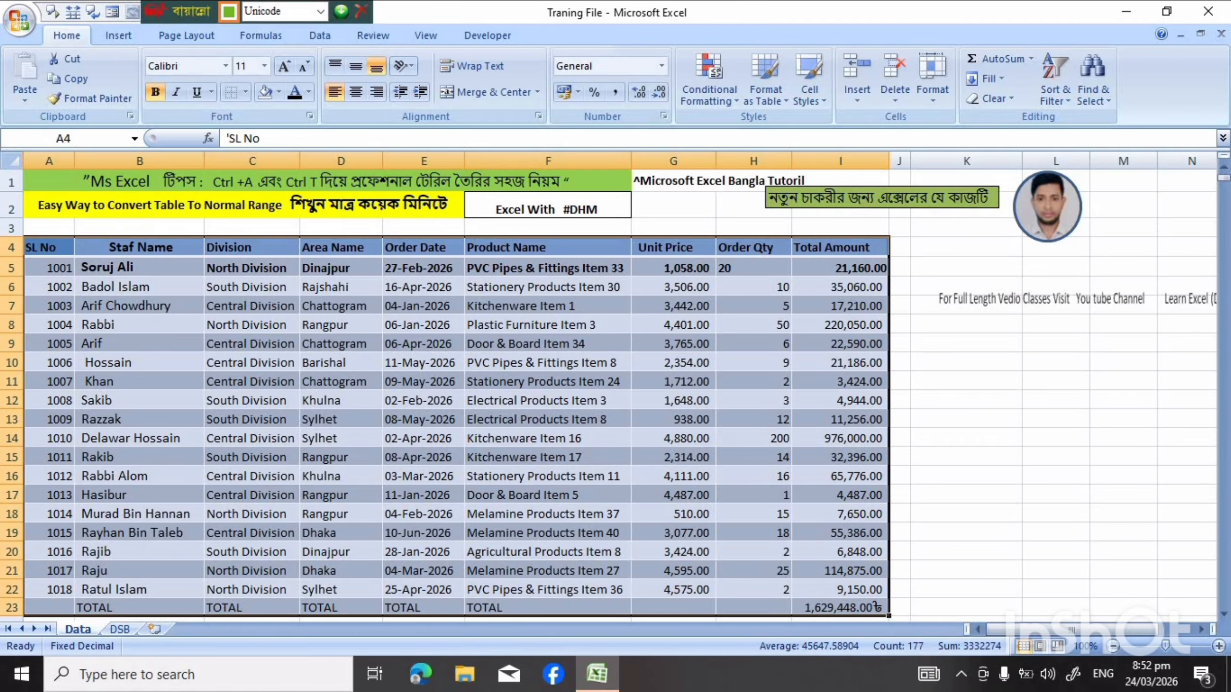
# Remove the fill colour and all borders from the converted data range
pyautogui.hotkey('alt', 'h')
pyautogui.press('h')
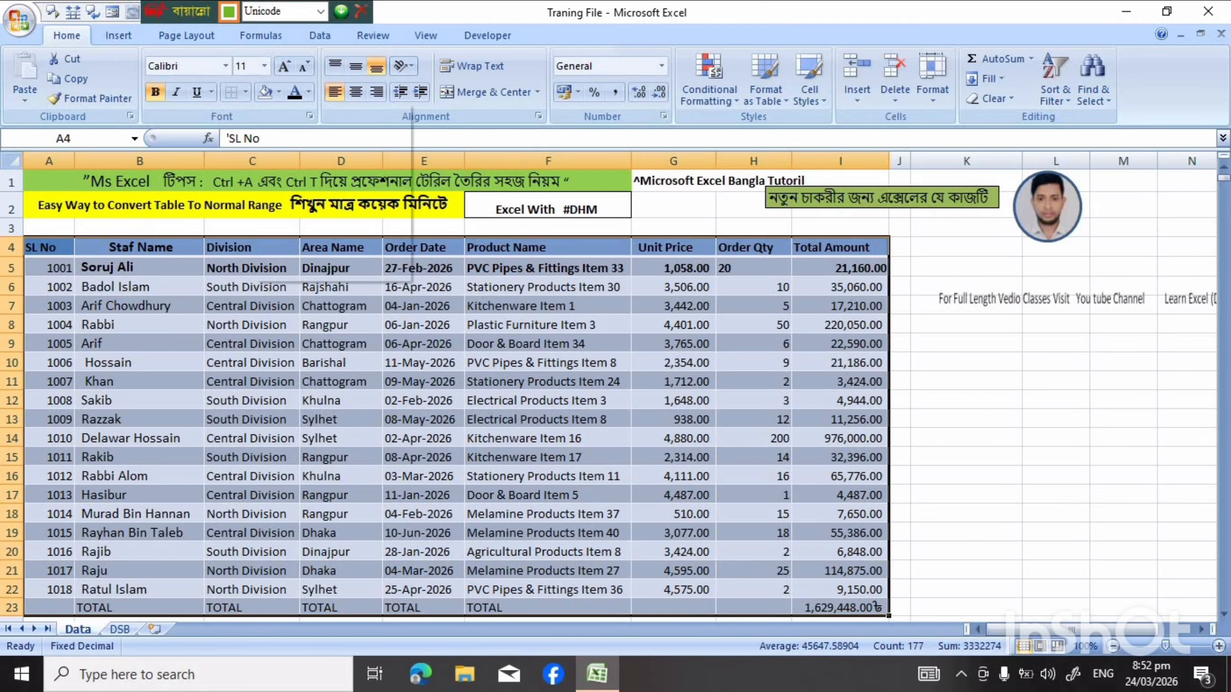
pyautogui.press('n')
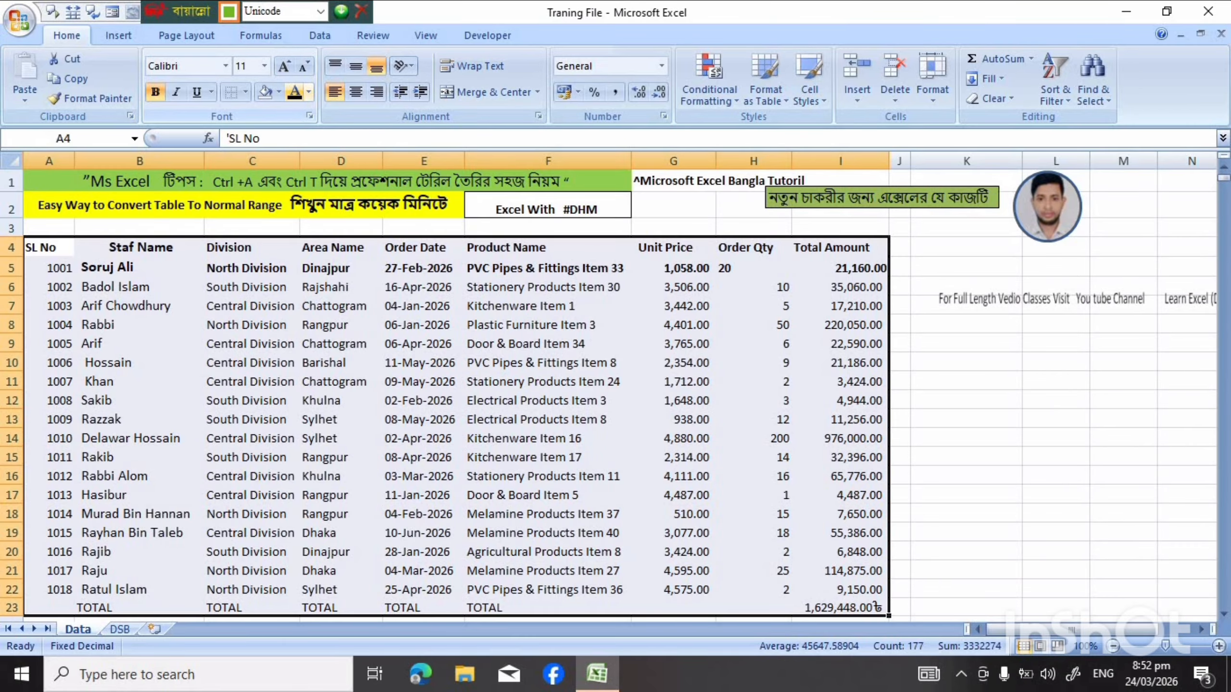
pyautogui.click(245, 92)
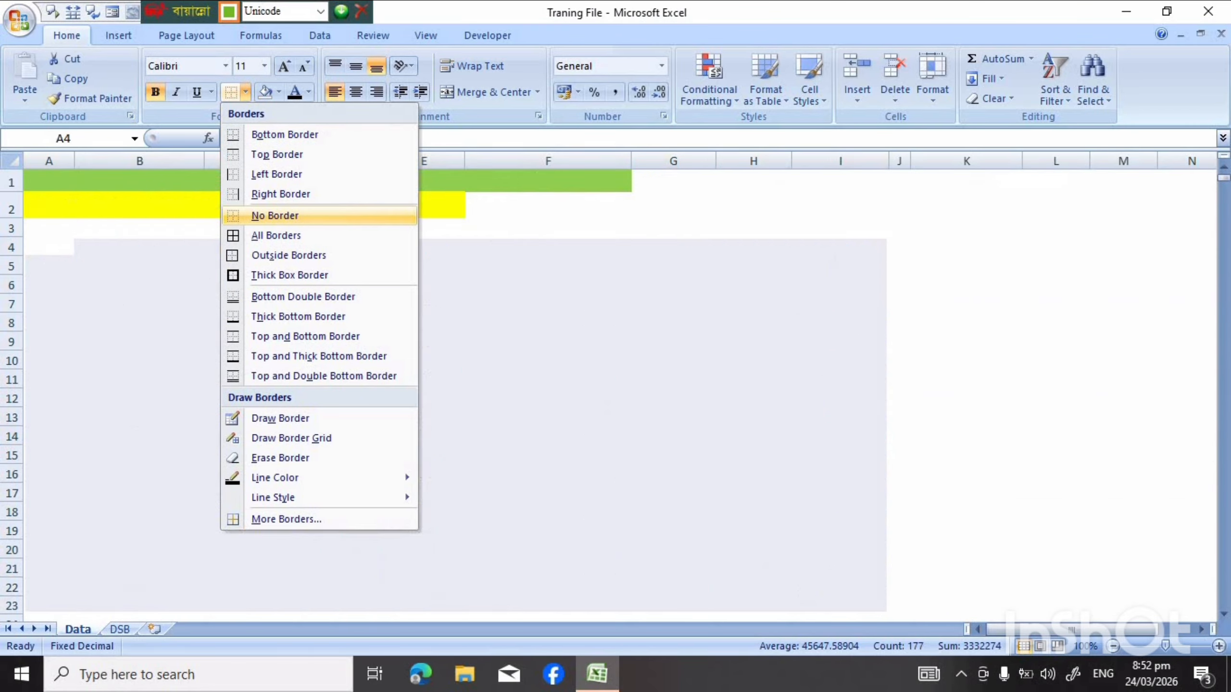
pyautogui.click(274, 216)
pyautogui.click(548, 304)
pyautogui.click(966, 417)
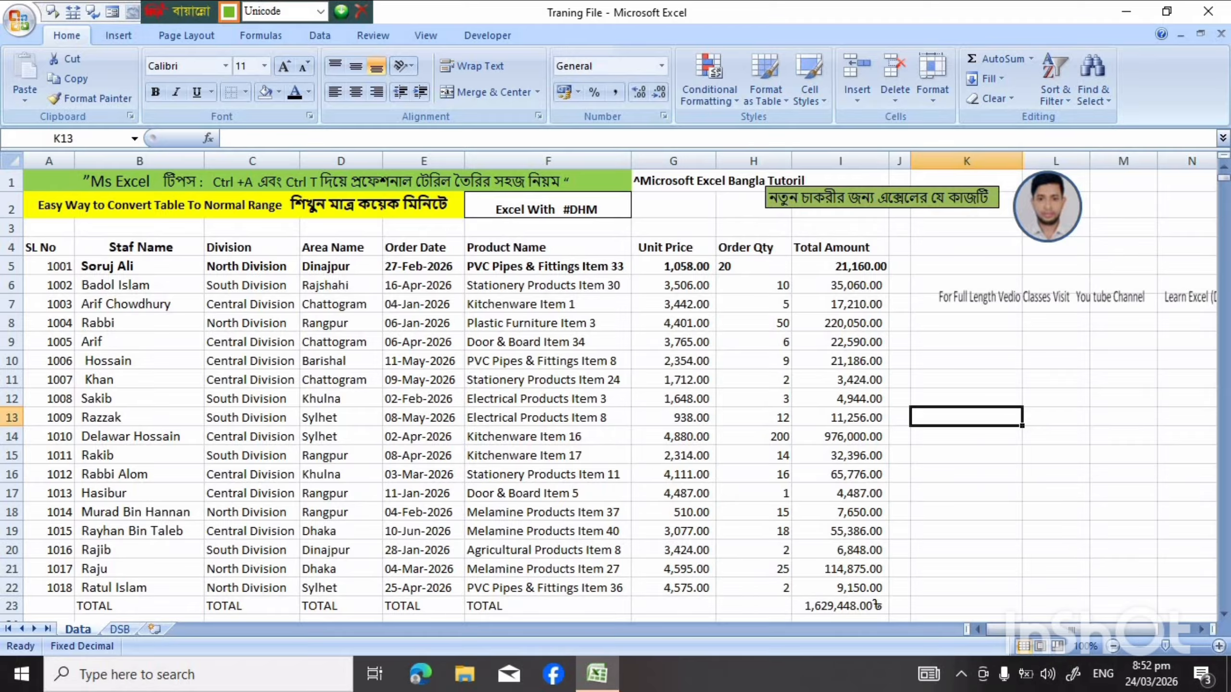
pyautogui.click(139, 247)
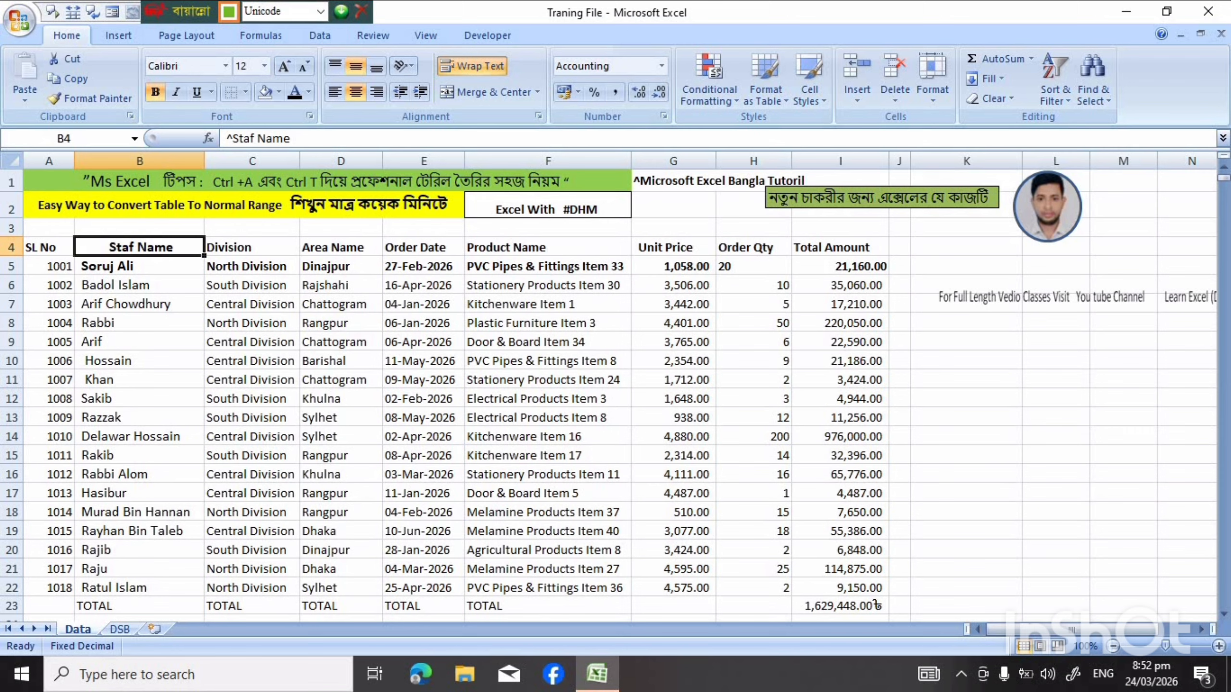
pyautogui.click(326, 181)
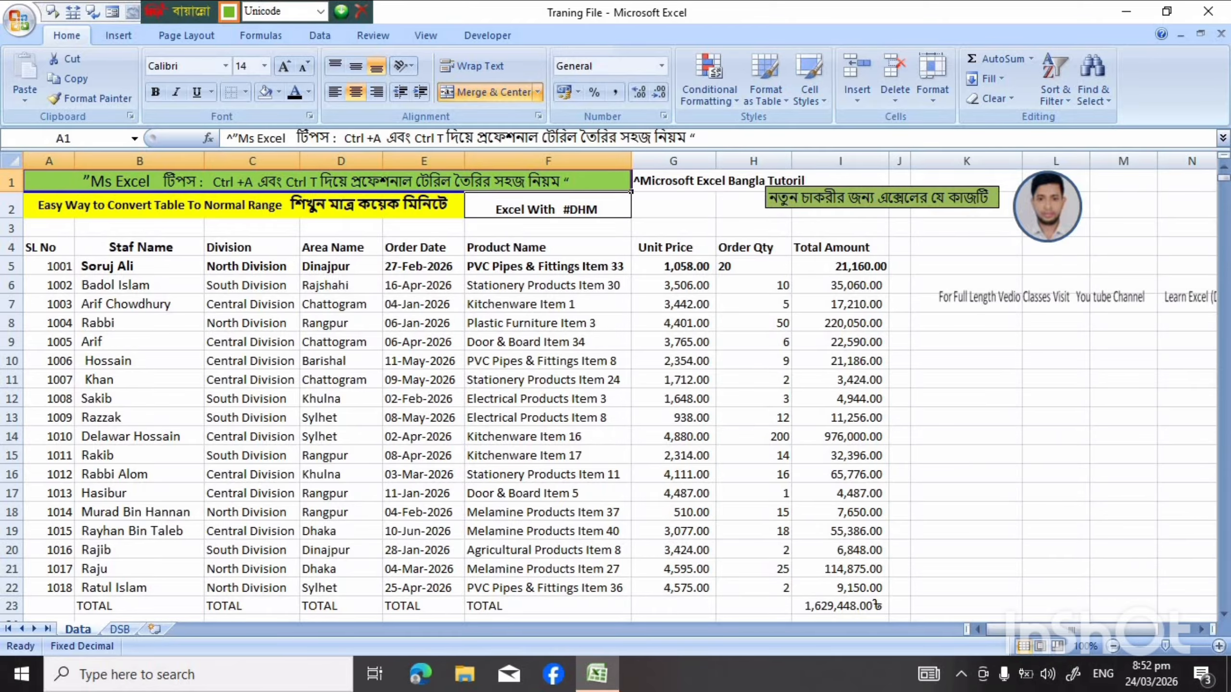
# Create a table from the data range A4:I23, using the first row as headers
pyautogui.click(49, 247)
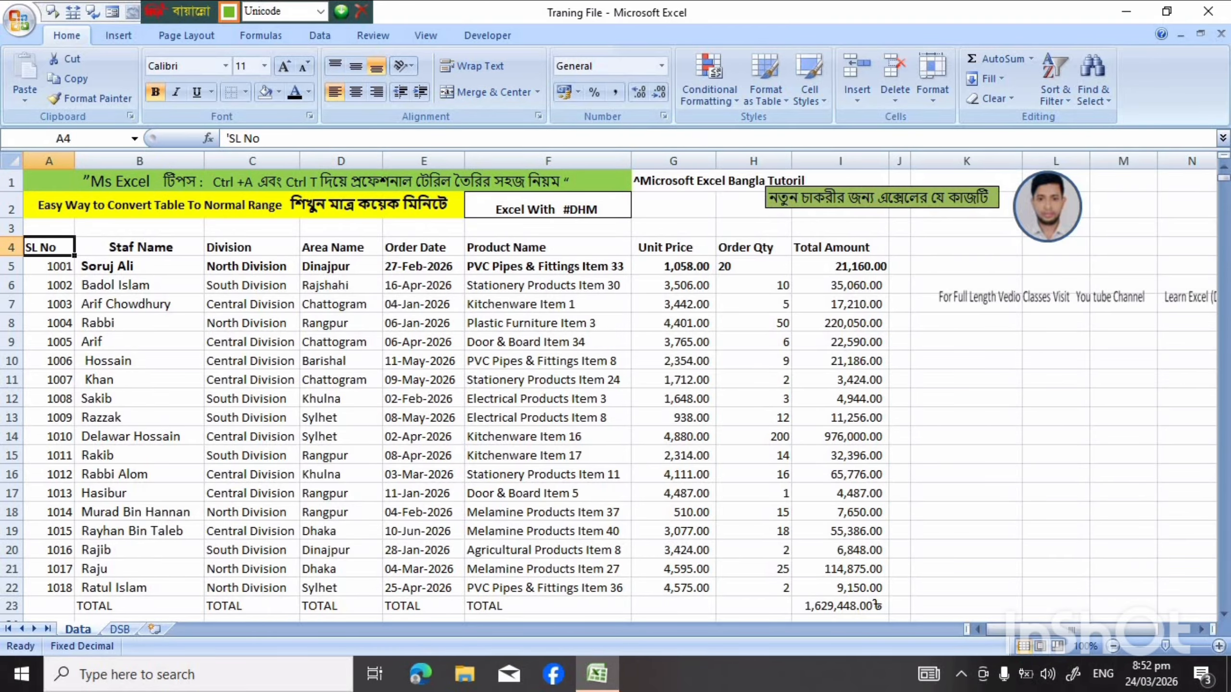
pyautogui.hotkey('ctrl', 'a')
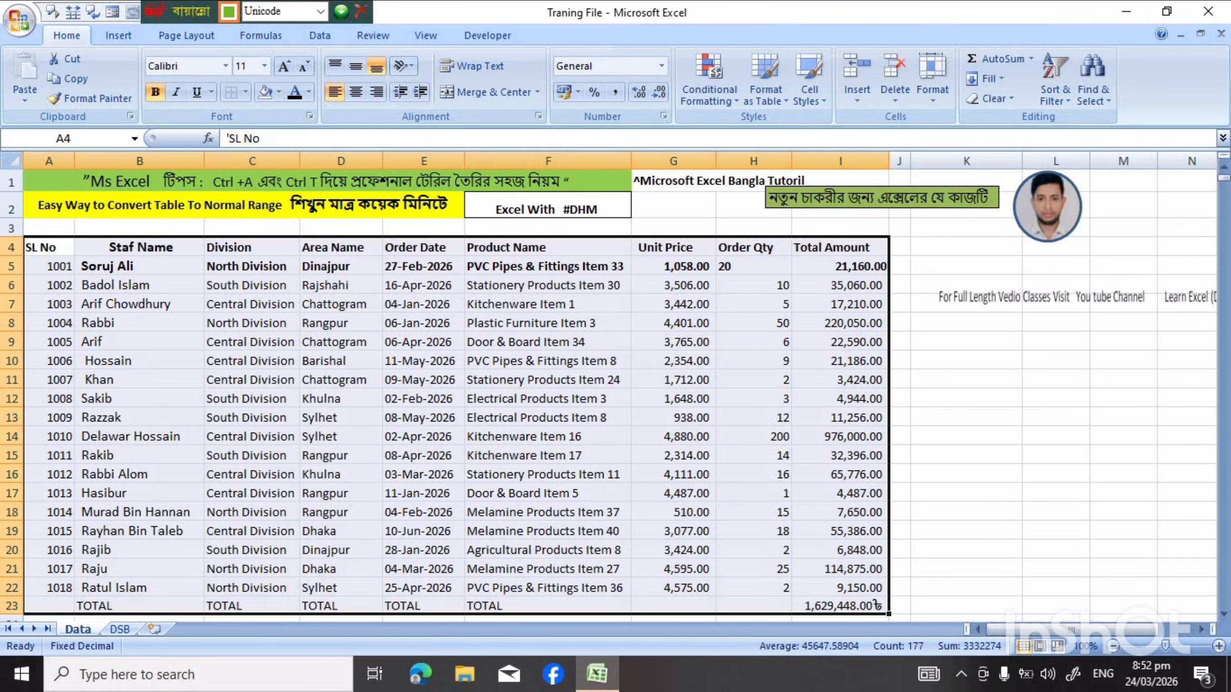
pyautogui.hotkey('ctrl', 't')
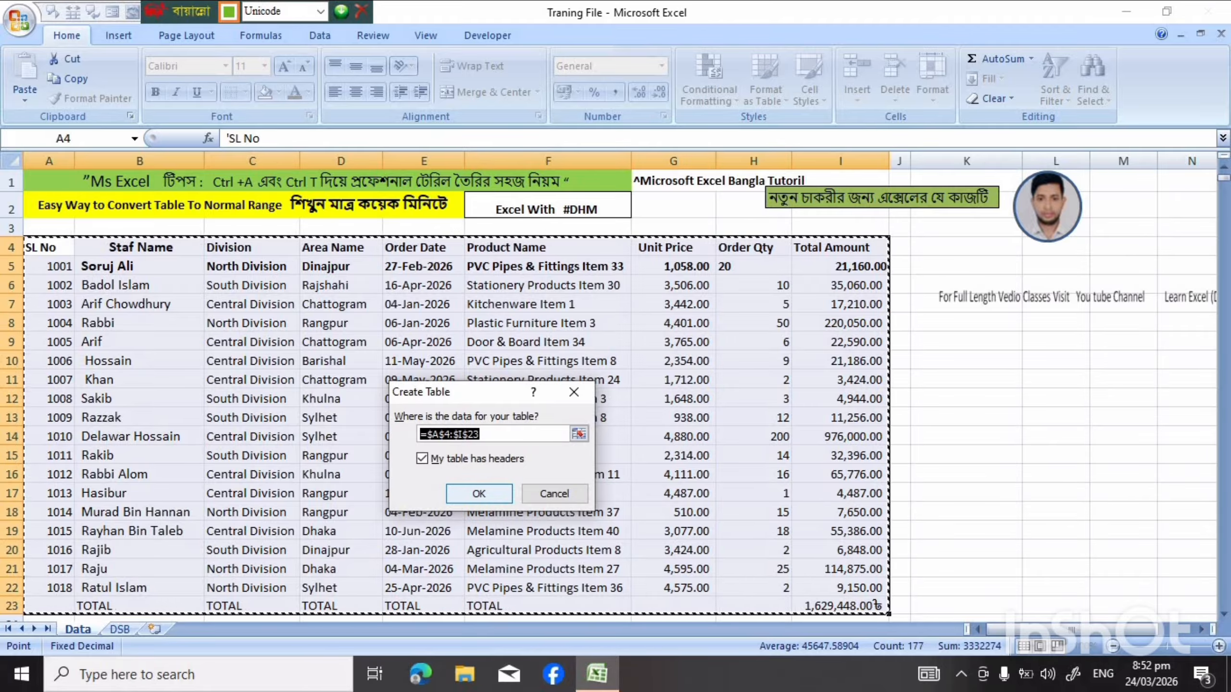
pyautogui.press('Return')
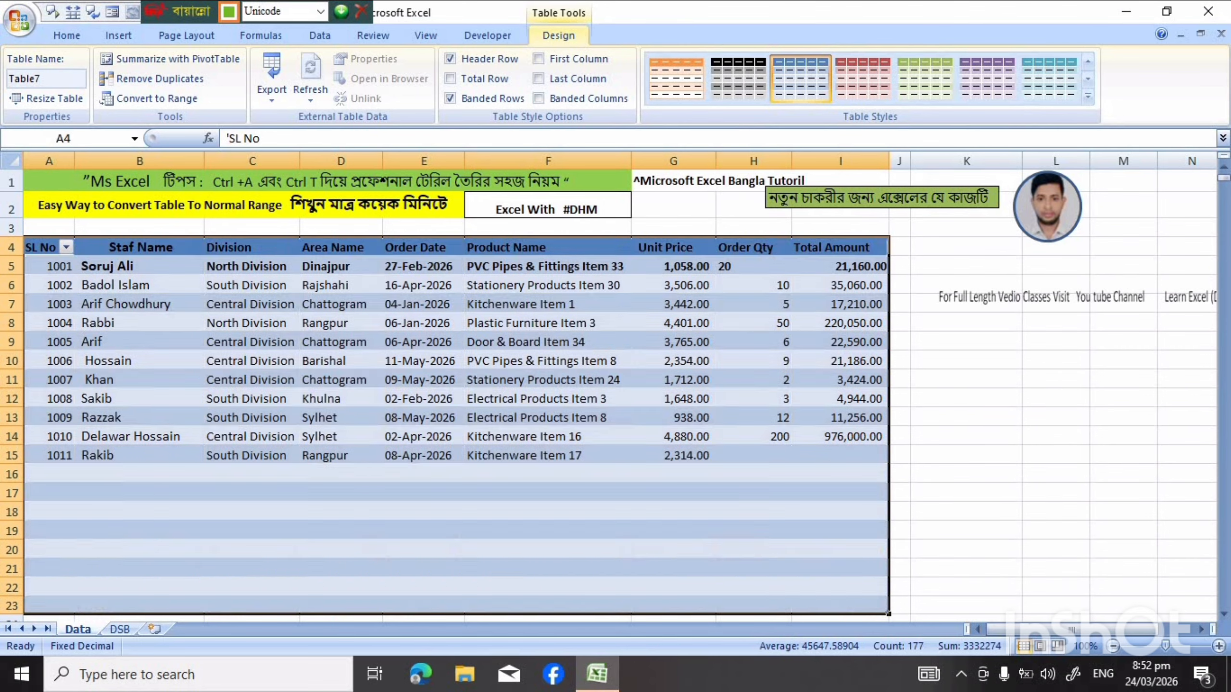
# Review the new table from its header row with filters down to the total row
pyautogui.click(673, 417)
pyautogui.click(754, 417)
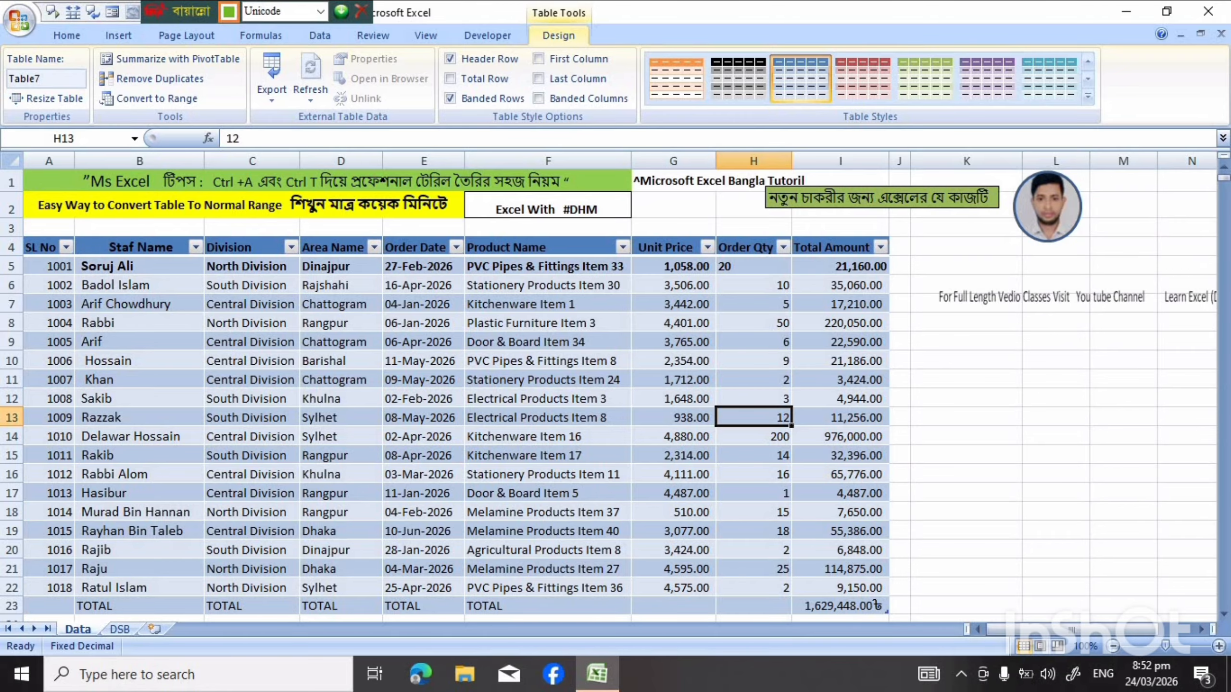
pyautogui.click(65, 247)
pyautogui.press('Escape')
pyautogui.scroll(-3, 408, 295)
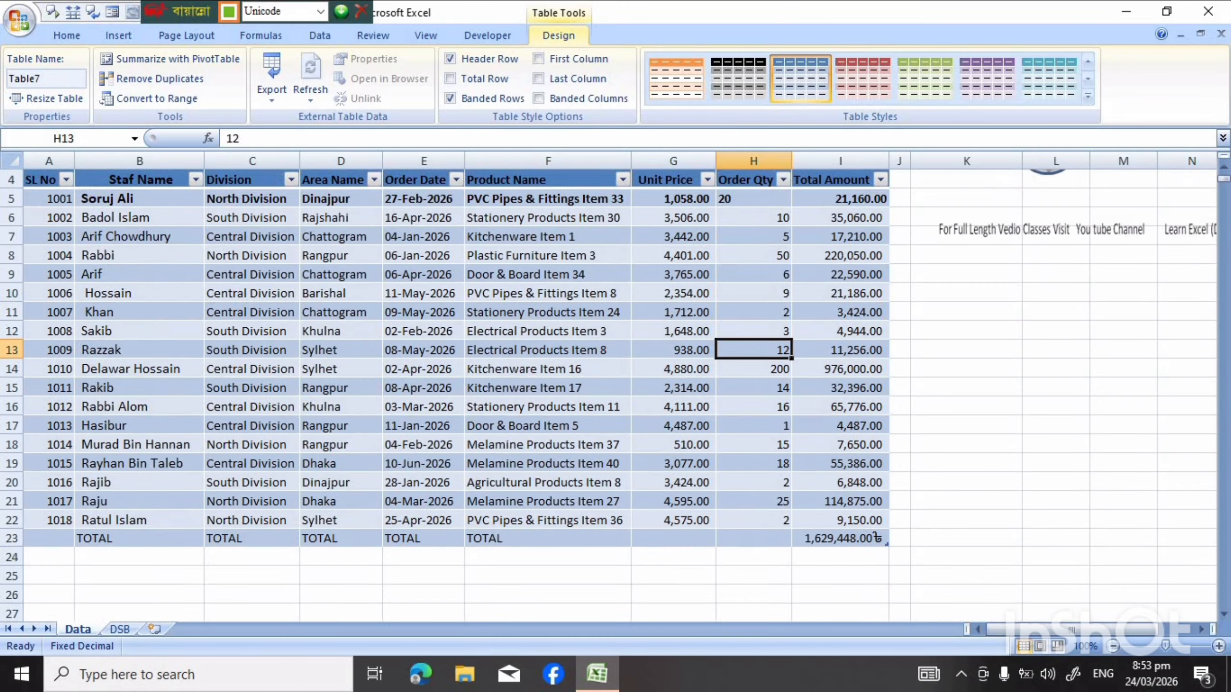
pyautogui.scroll(3, 409, 294)
pyautogui.click(341, 266)
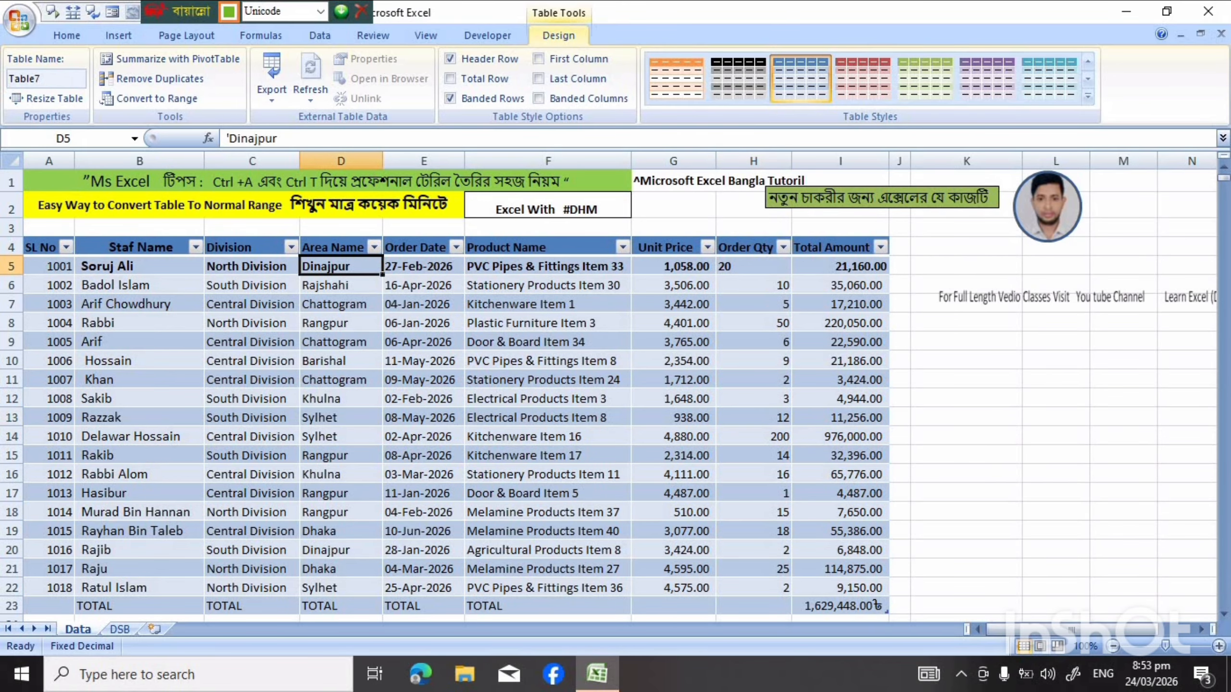
pyautogui.press('Down')
pyautogui.press('Down')
pyautogui.press('Down')
pyautogui.press('Down')
pyautogui.press('Down')
pyautogui.press('Down')
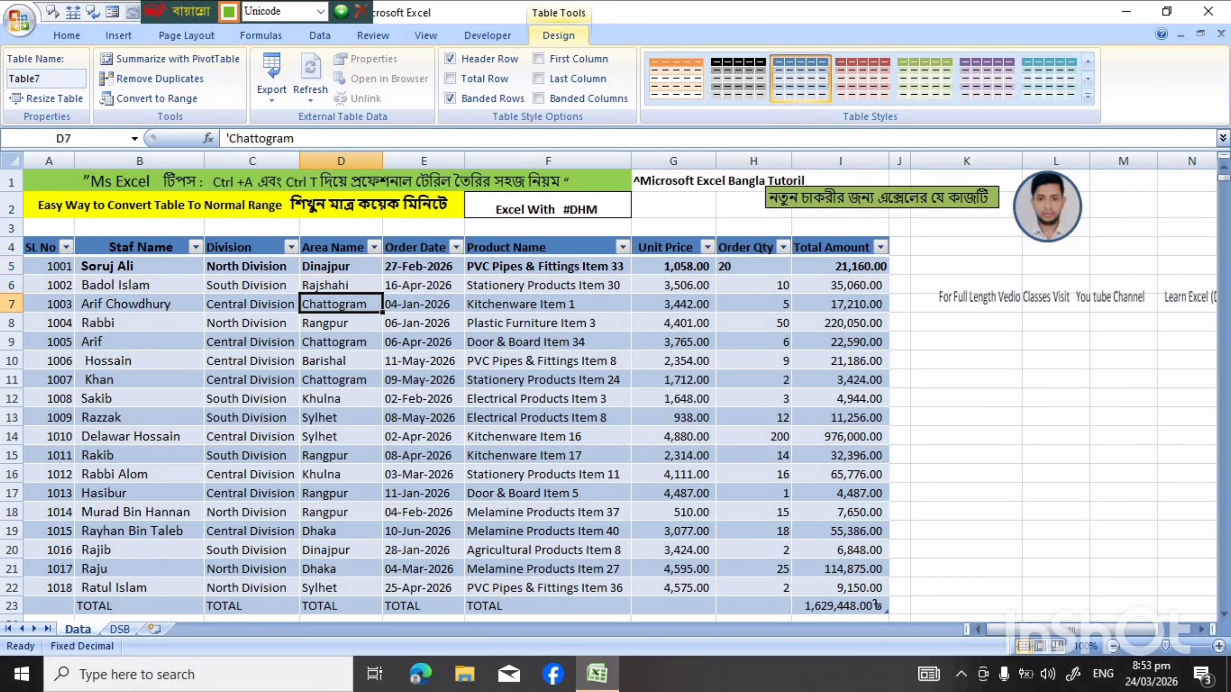
# Review the Area Name entries from row 7 down to the last staff record in row 22
pyautogui.press('Down')
pyautogui.press('Down')
pyautogui.press('Down')
pyautogui.press('Down')
pyautogui.press('Down')
pyautogui.press('Down')
pyautogui.press('Down')
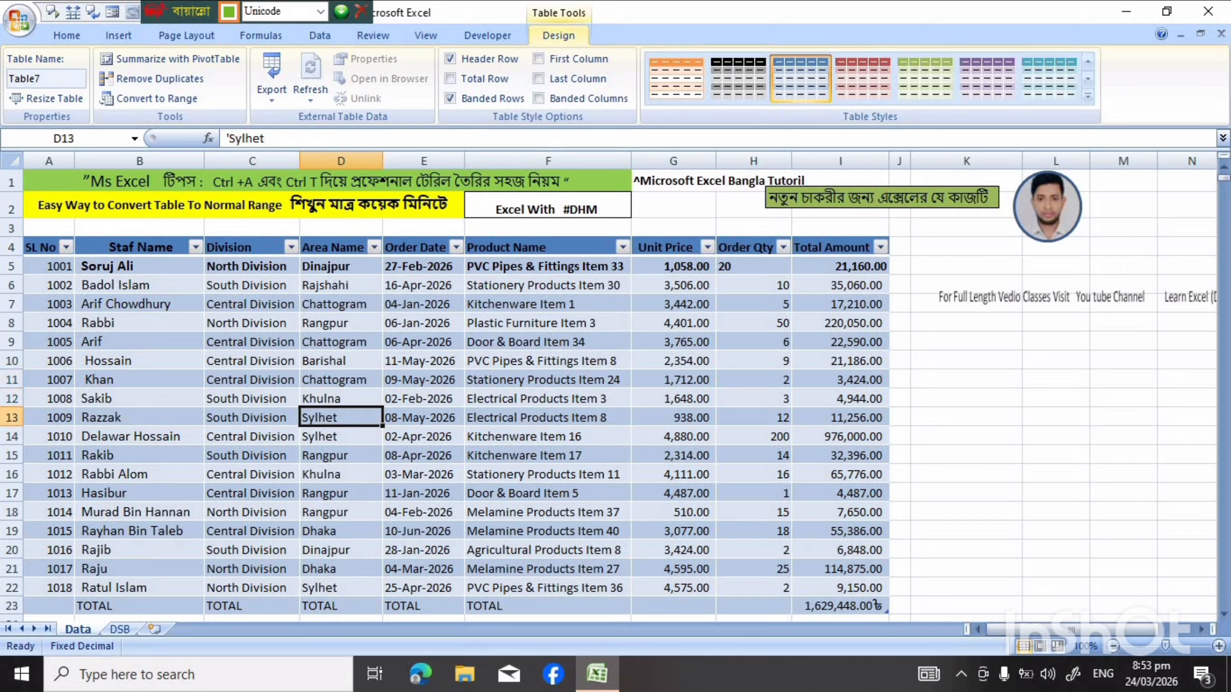
pyautogui.press('Down')
pyautogui.press('Down')
pyautogui.press('Down')
pyautogui.press('Down')
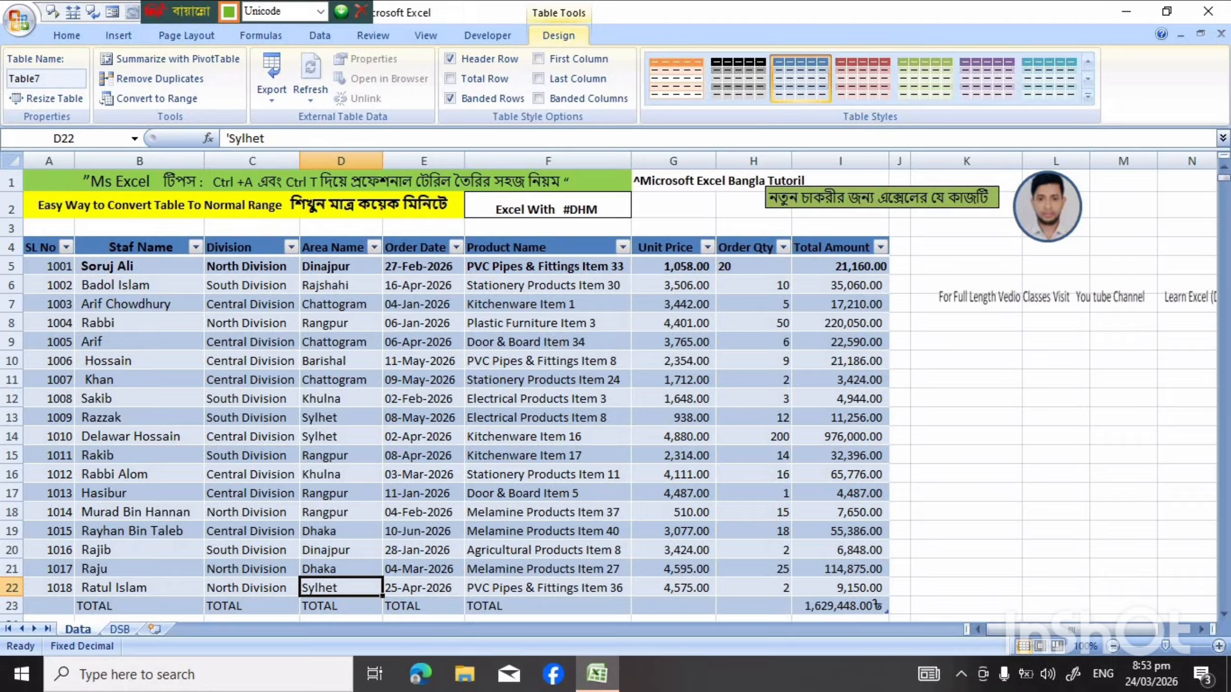
# Filter the table by Area Name to show only the Dinajpur rows
pyautogui.click(374, 247)
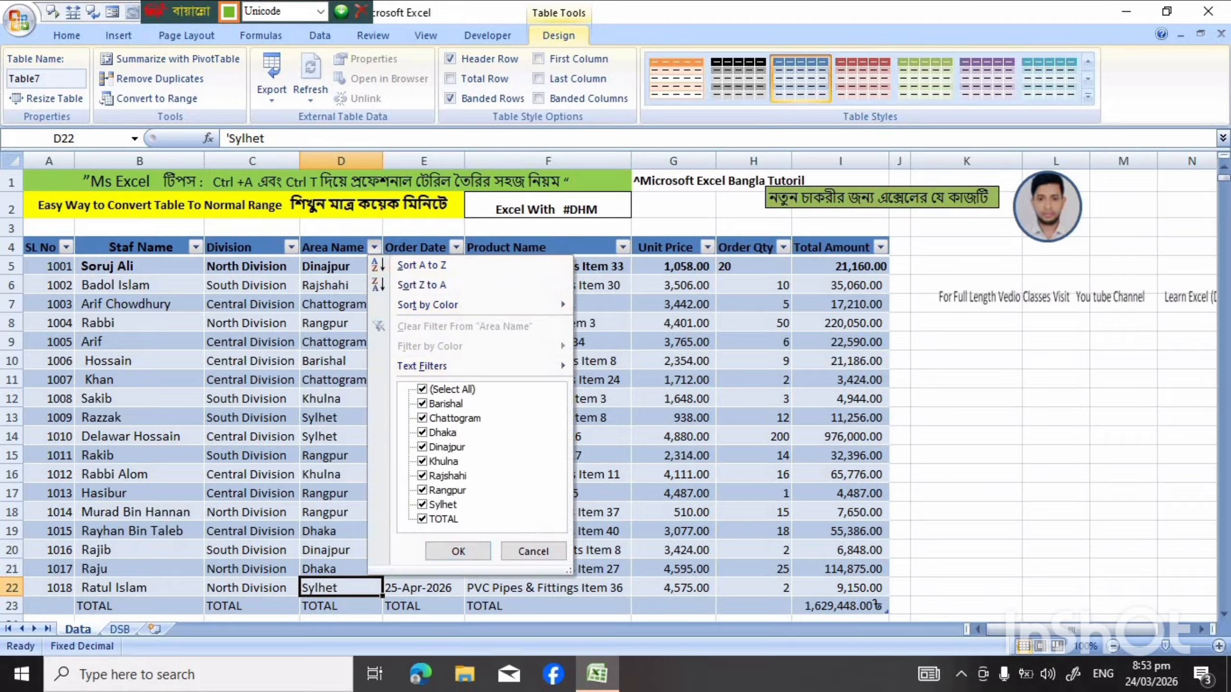
pyautogui.click(422, 389)
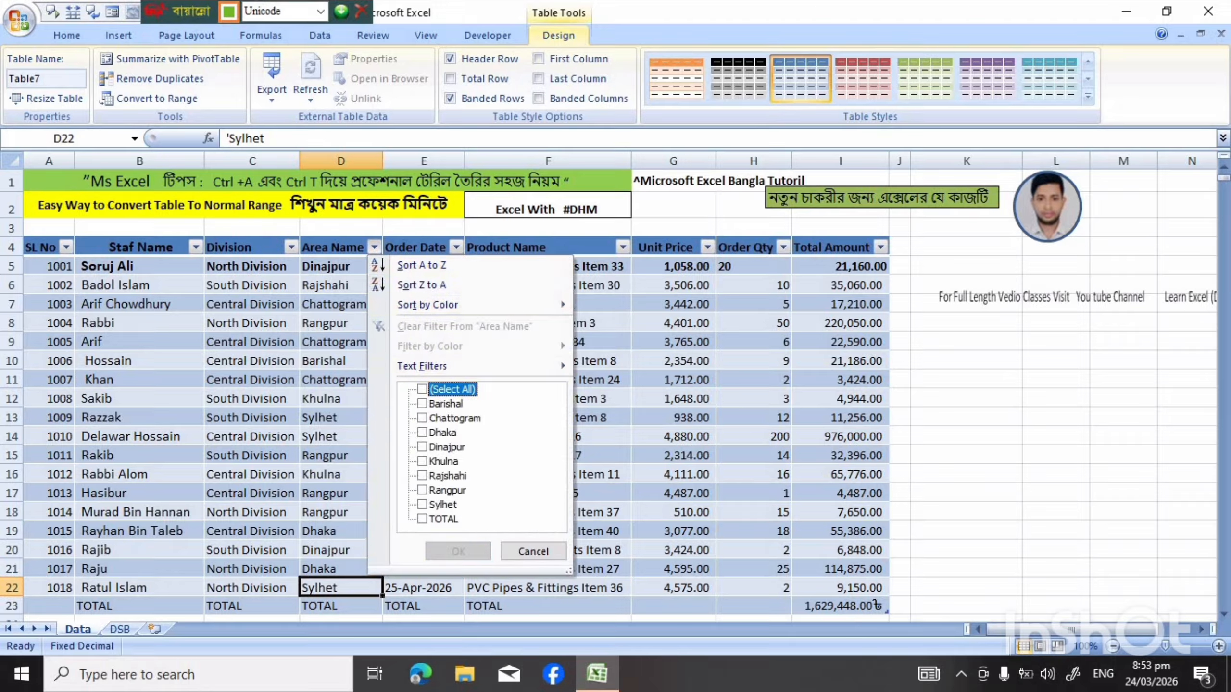
pyautogui.click(423, 447)
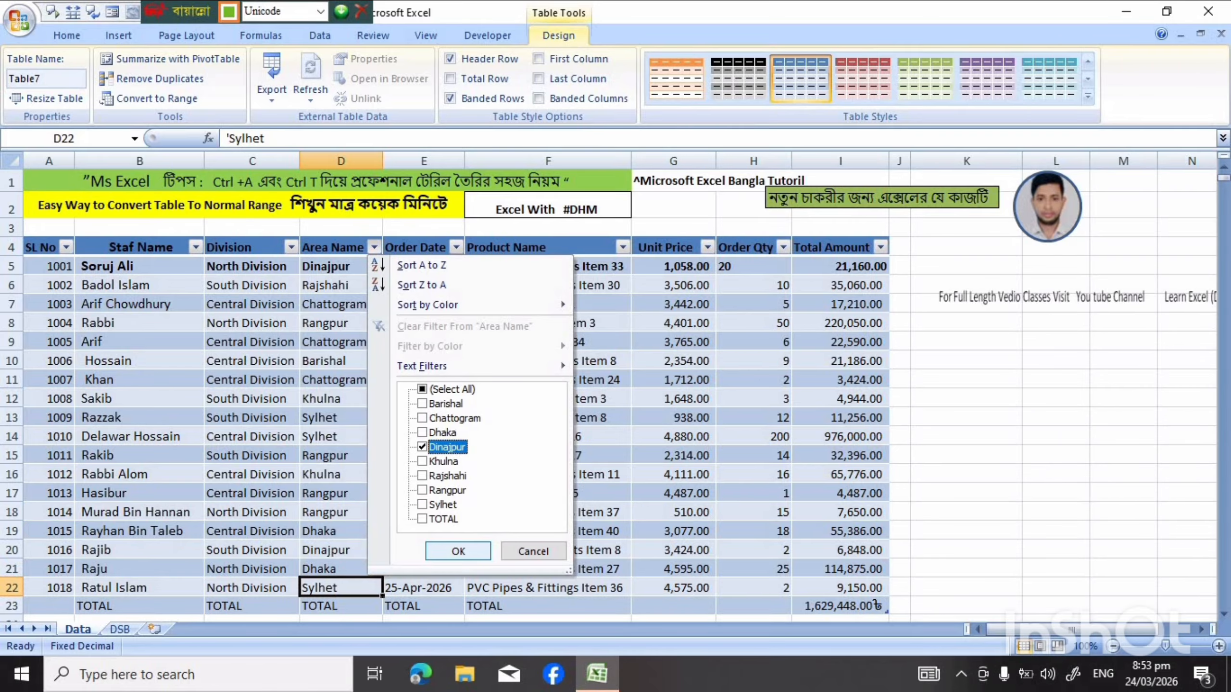
pyautogui.click(457, 551)
pyautogui.click(548, 436)
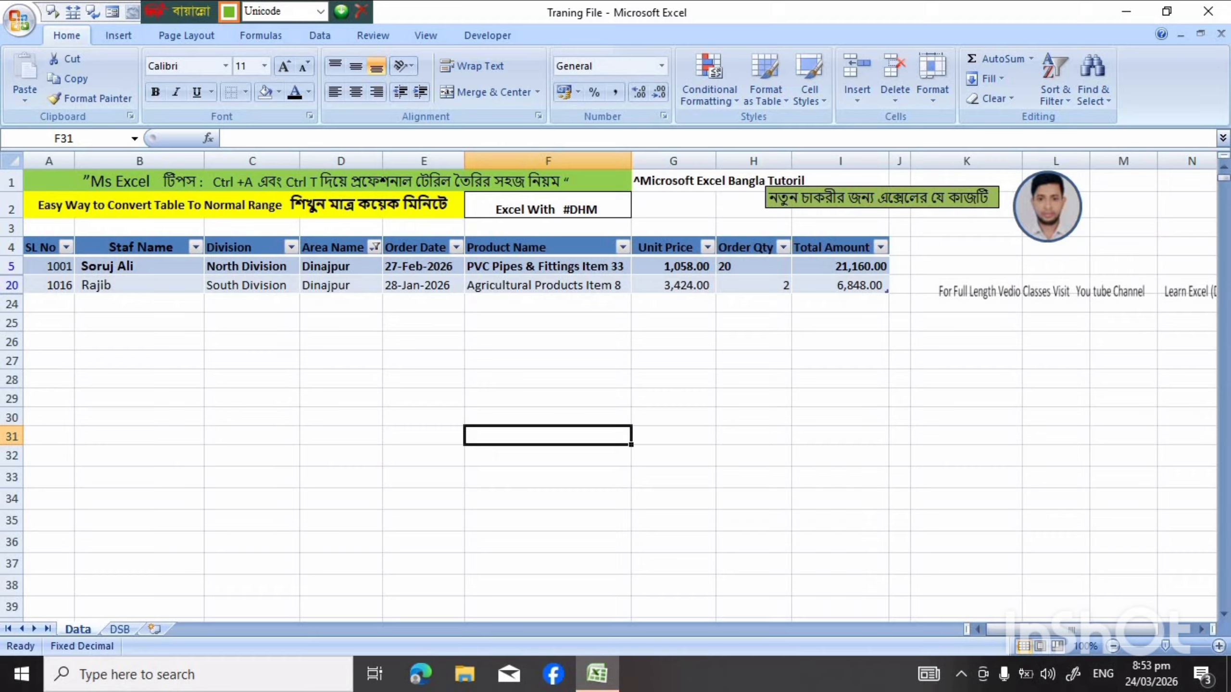
# Examine the filtered Dinajpur records across serial number, staff name, division, area, order date, product name and unit price
pyautogui.click(49, 266)
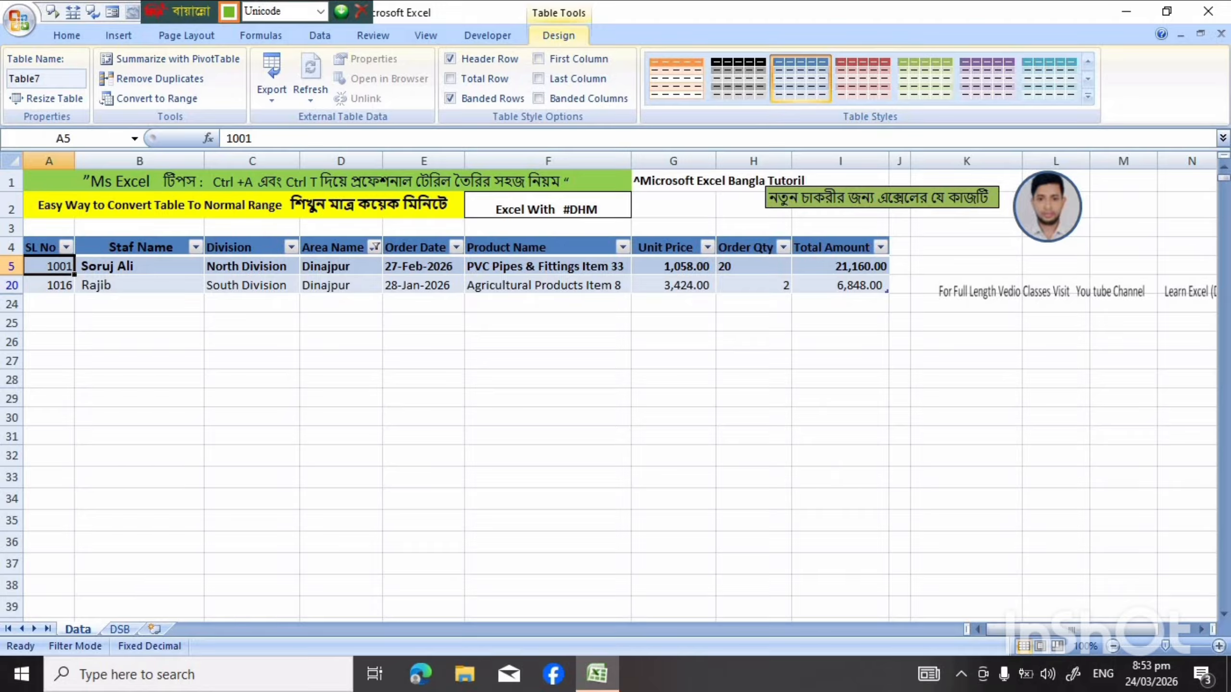
pyautogui.click(49, 285)
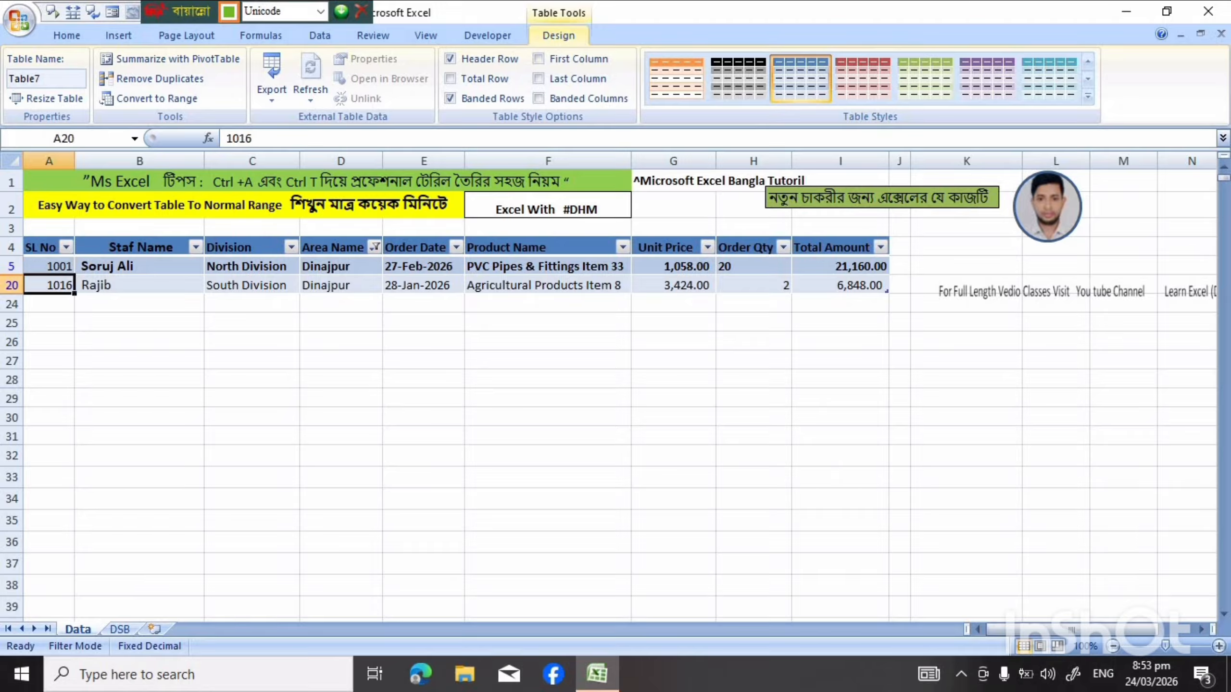
pyautogui.click(49, 267)
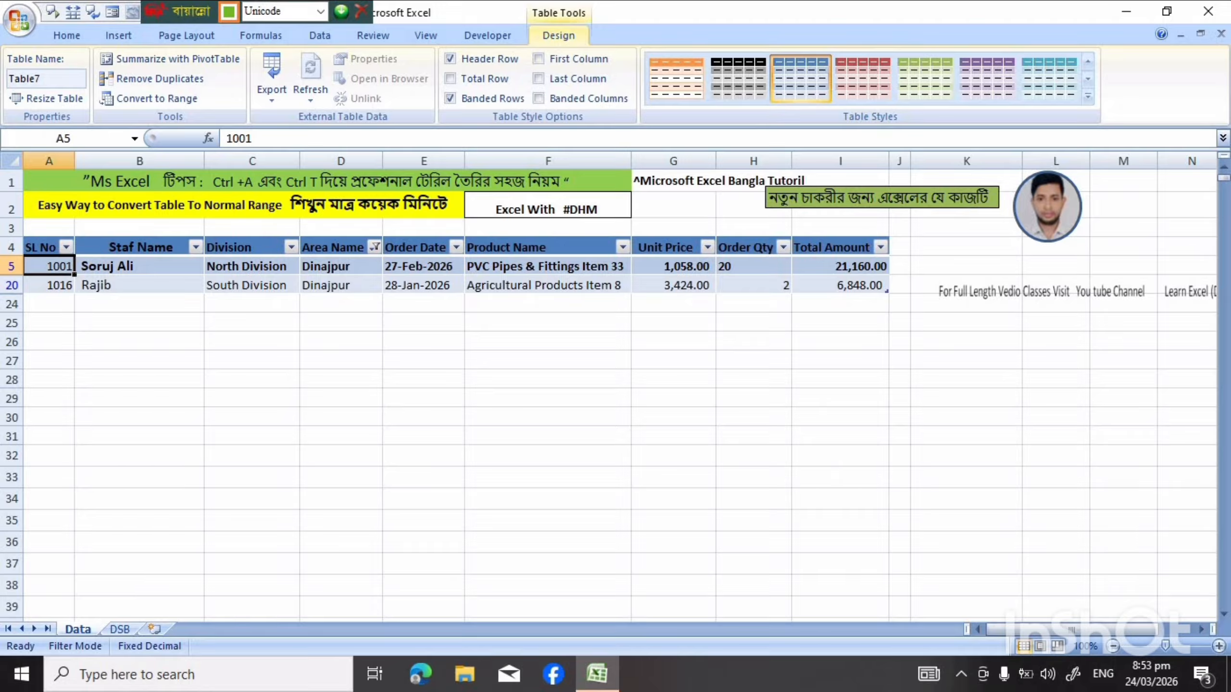
pyautogui.click(139, 267)
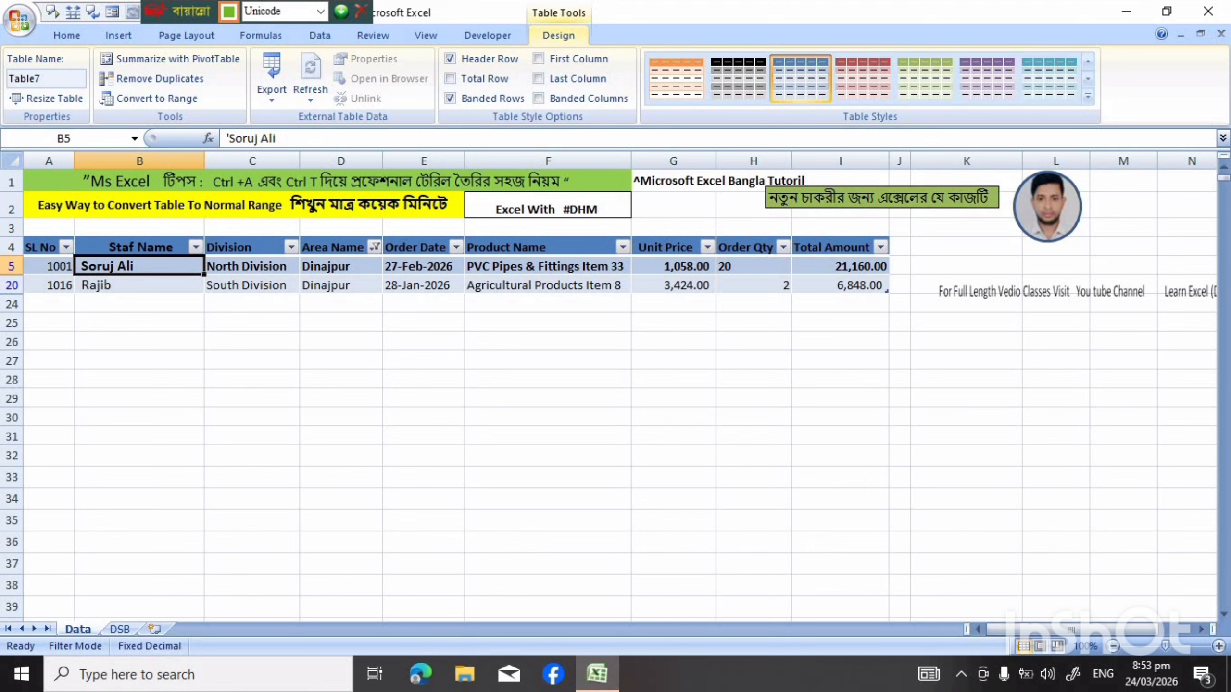
pyautogui.click(139, 285)
pyautogui.click(139, 267)
pyautogui.click(252, 266)
pyautogui.click(340, 267)
pyautogui.click(341, 285)
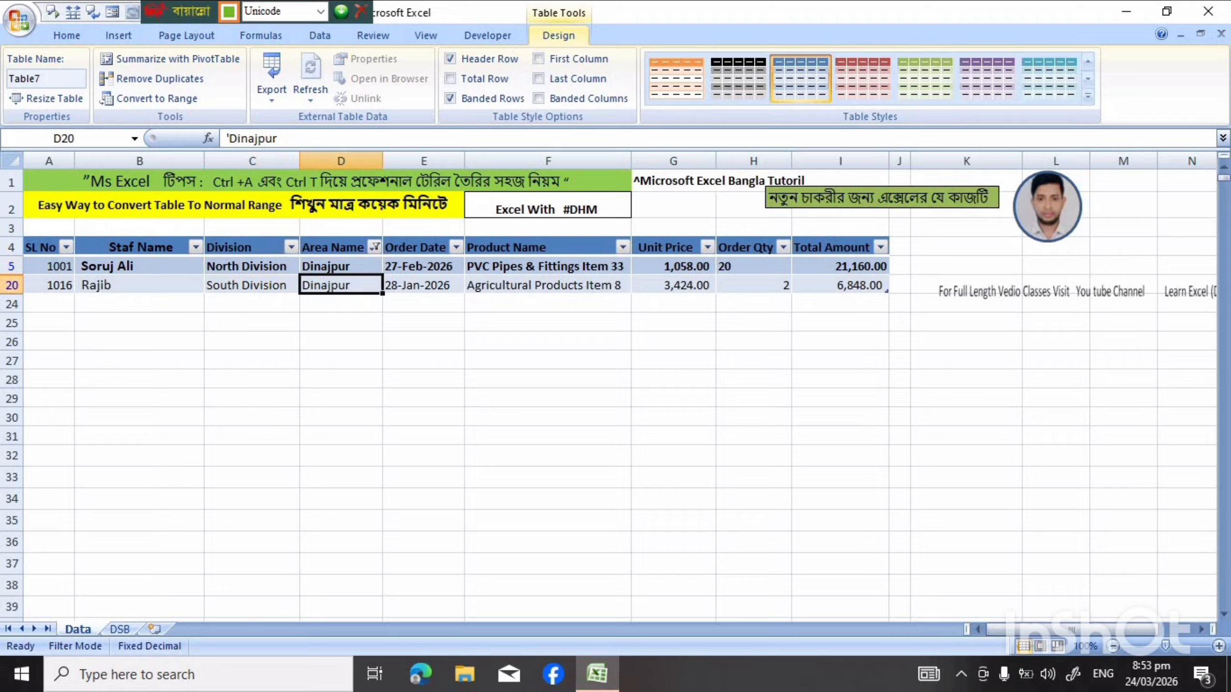
pyautogui.click(341, 266)
pyautogui.click(424, 266)
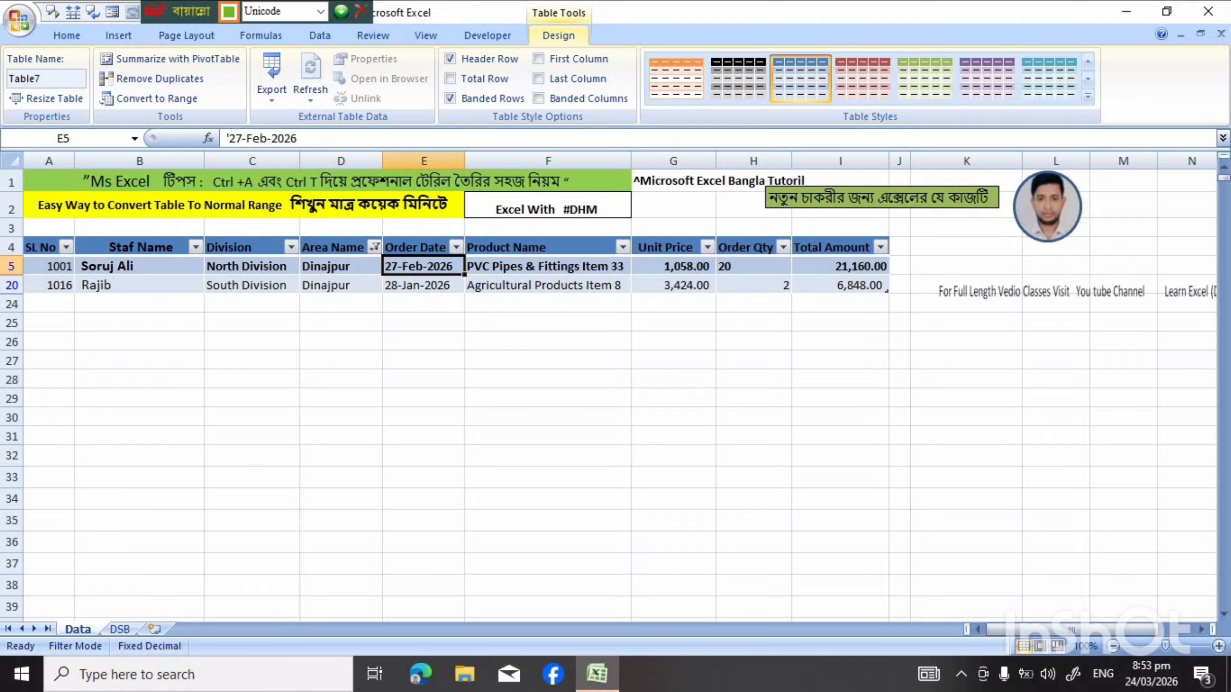
pyautogui.click(423, 285)
pyautogui.click(423, 267)
pyautogui.click(548, 267)
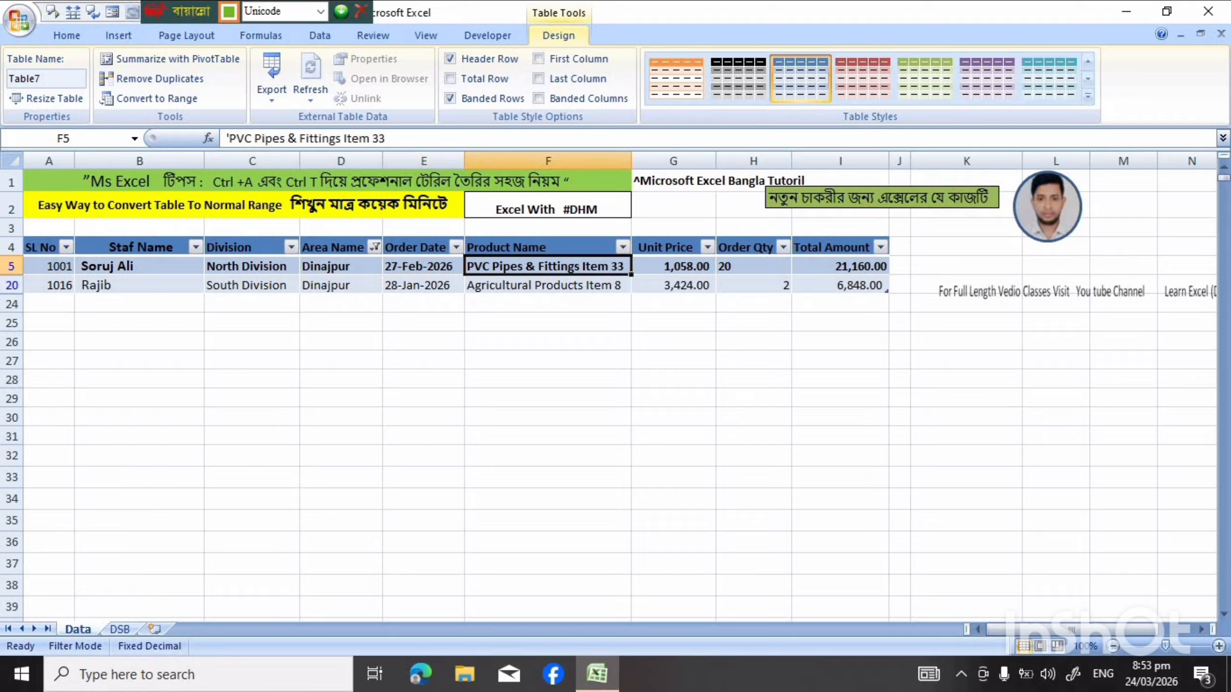
pyautogui.click(673, 266)
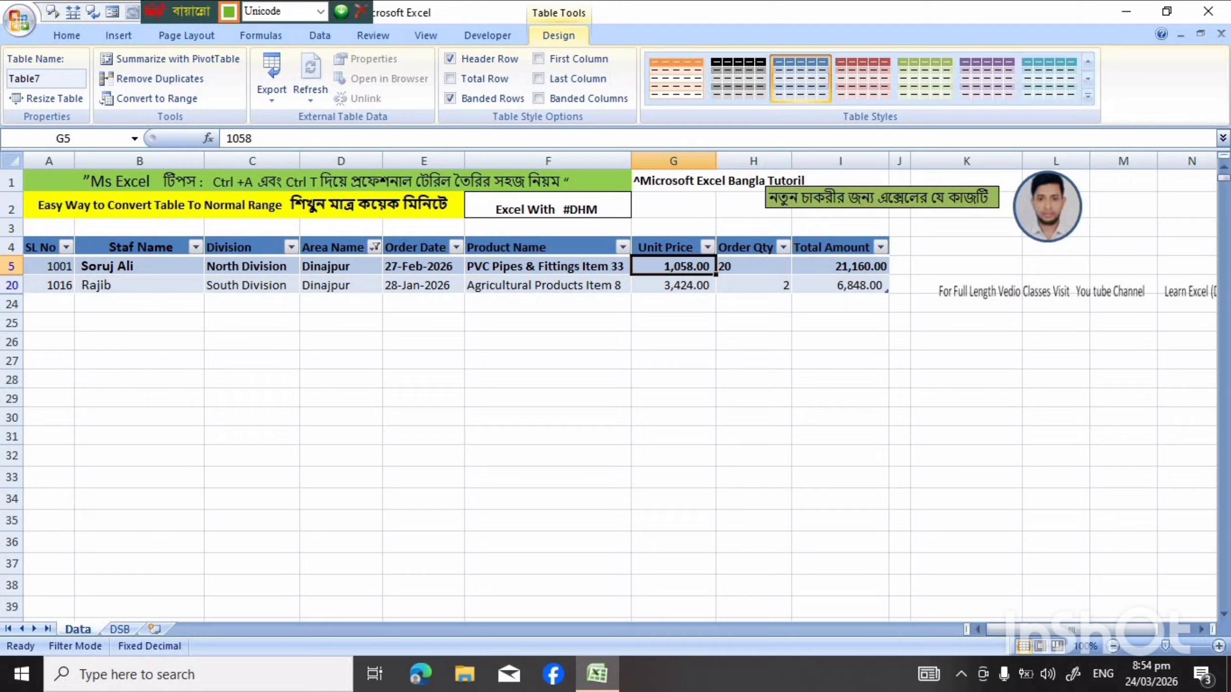
pyautogui.click(673, 285)
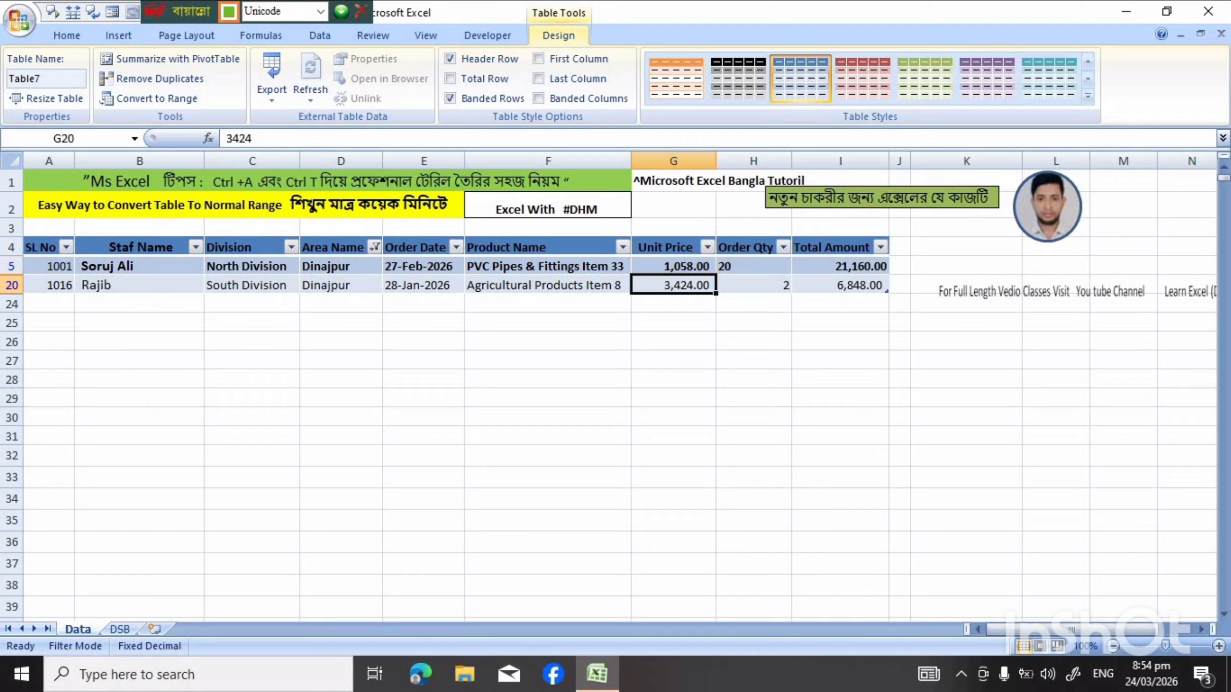
pyautogui.click(673, 266)
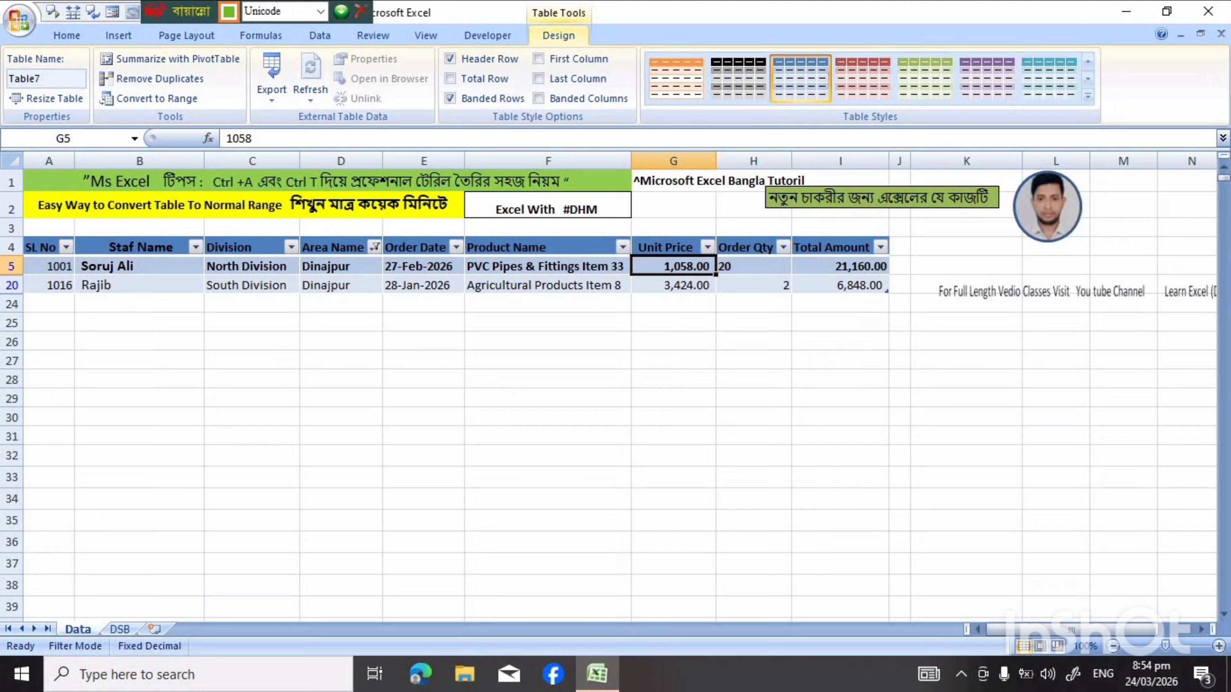
# Reselect all areas in the Area Name filter to show every table row again
pyautogui.click(374, 247)
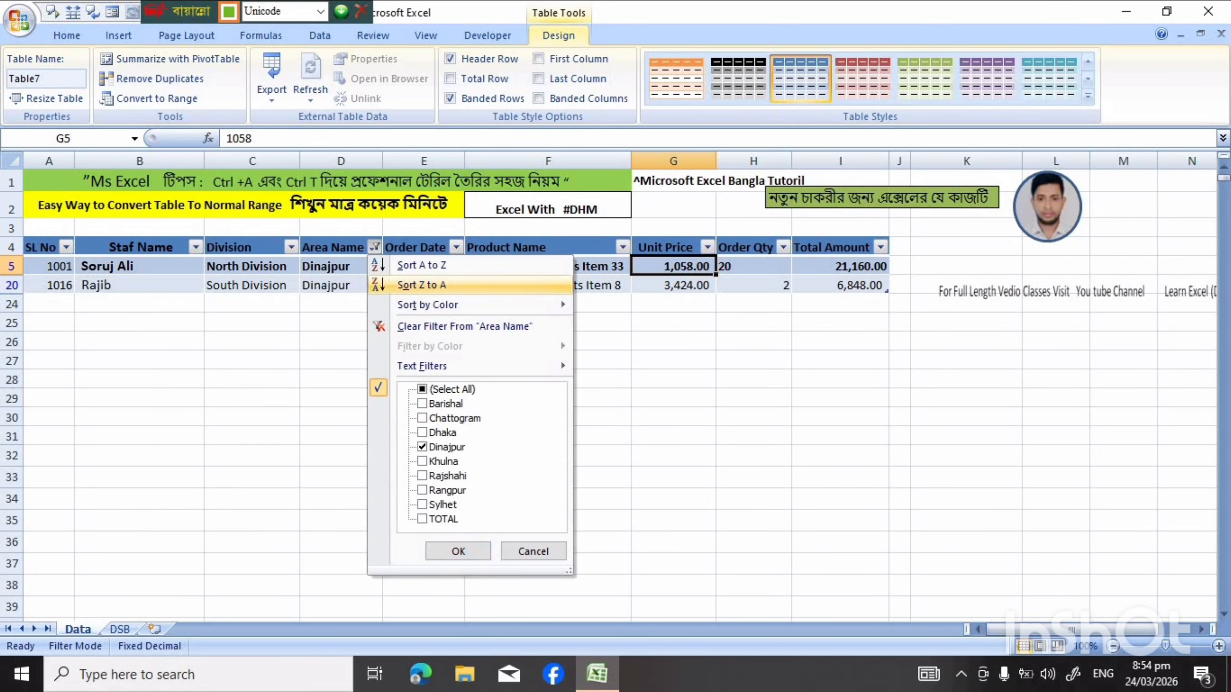
pyautogui.click(422, 389)
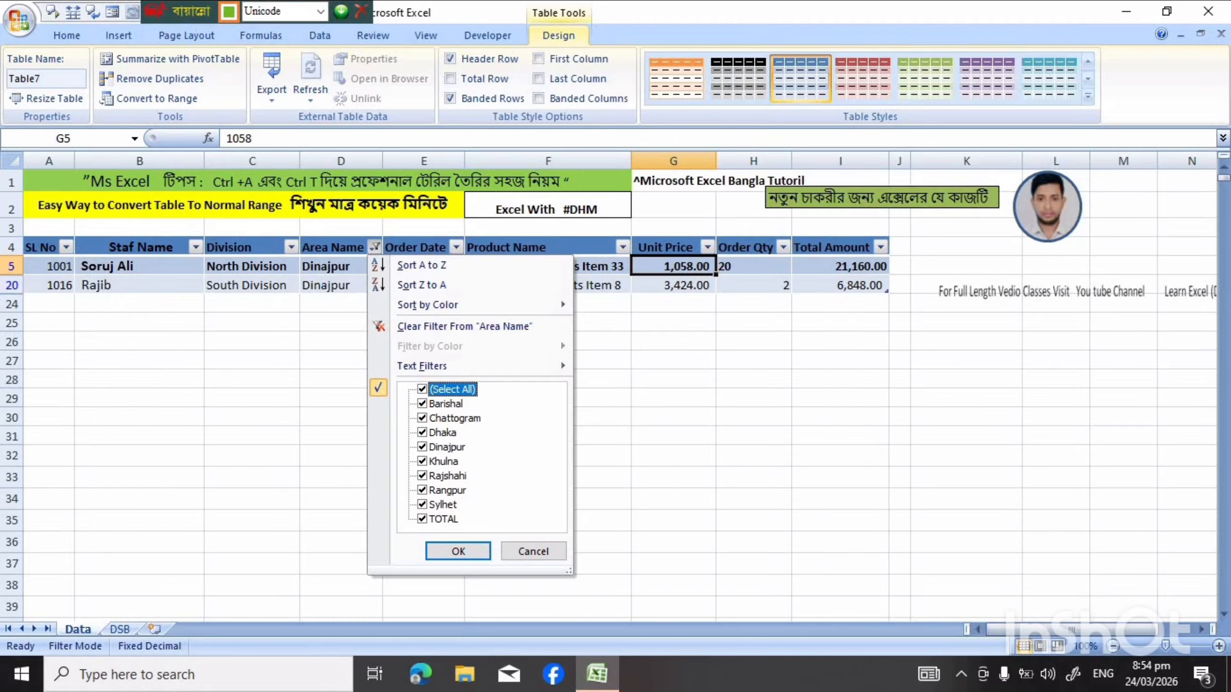
pyautogui.click(457, 551)
pyautogui.moveTo(591, 417); pyautogui.dragTo(664, 417)
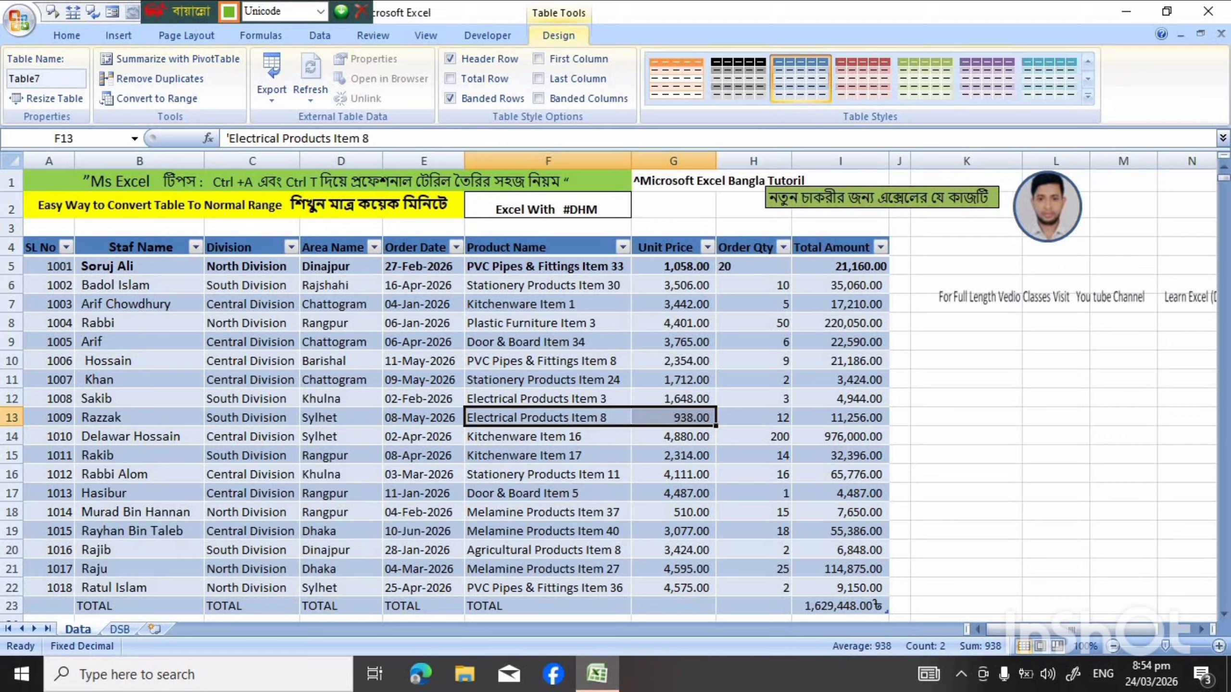
# Select the whole table from the SL No header and convert it to a normal range
pyautogui.click(41, 247)
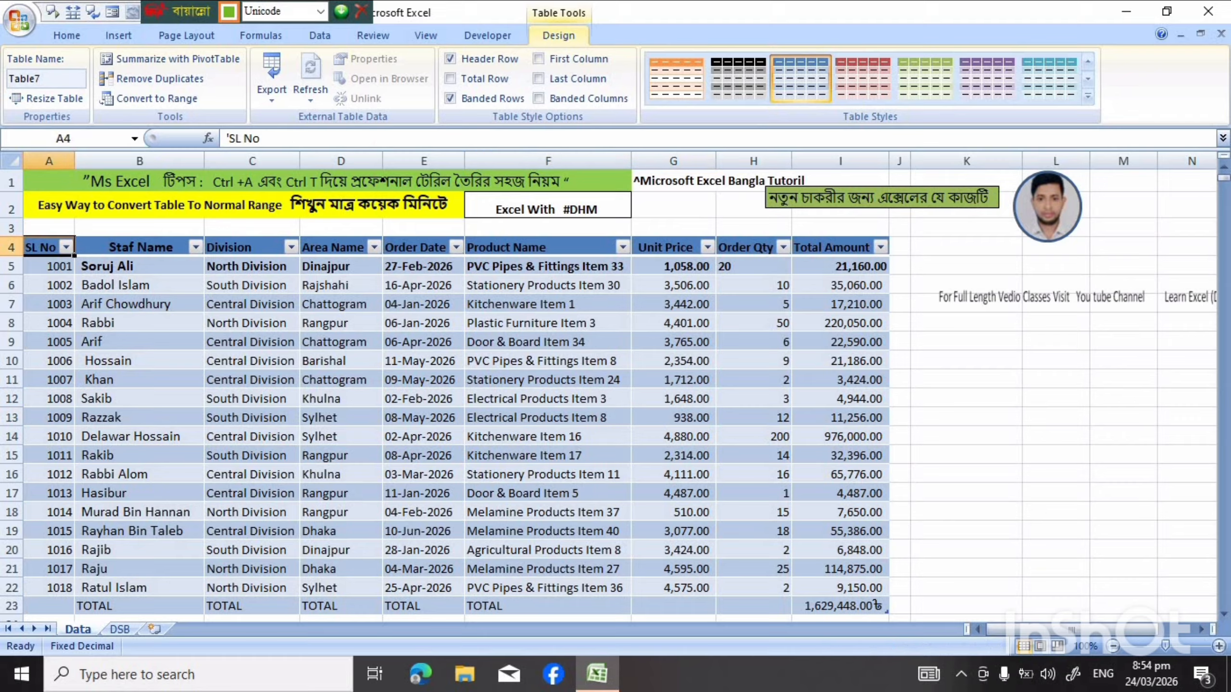
pyautogui.hotkey('ctrl', 'a')
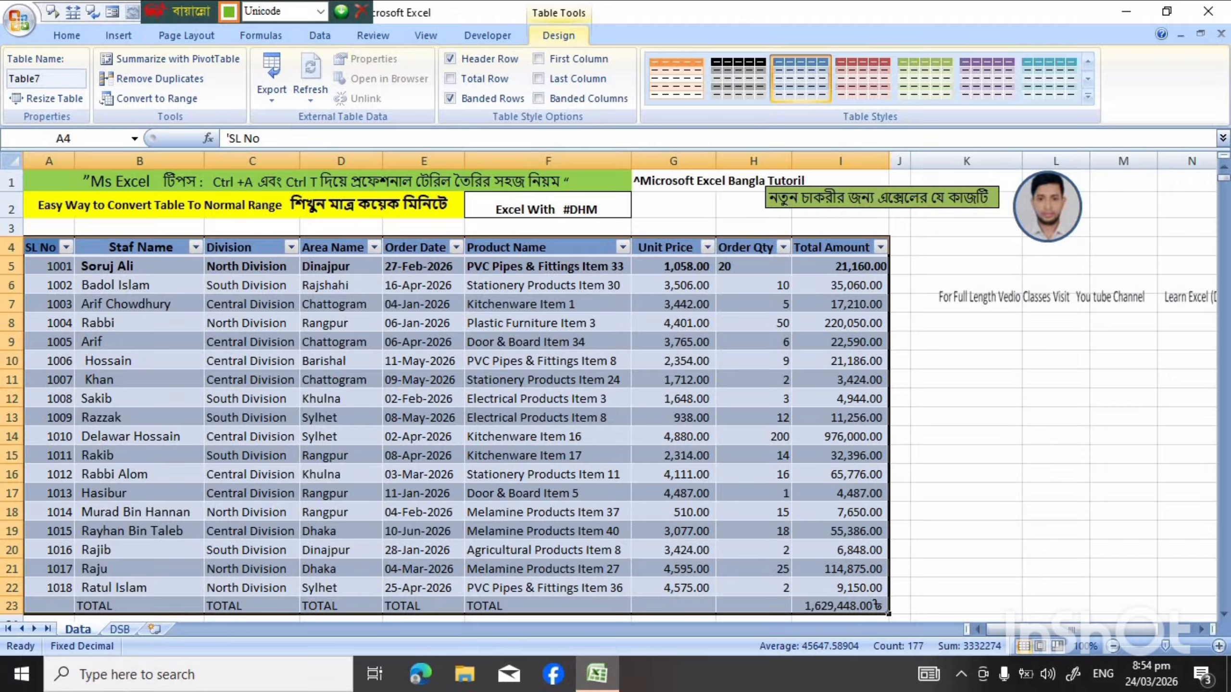
pyautogui.rightClick(249, 304)
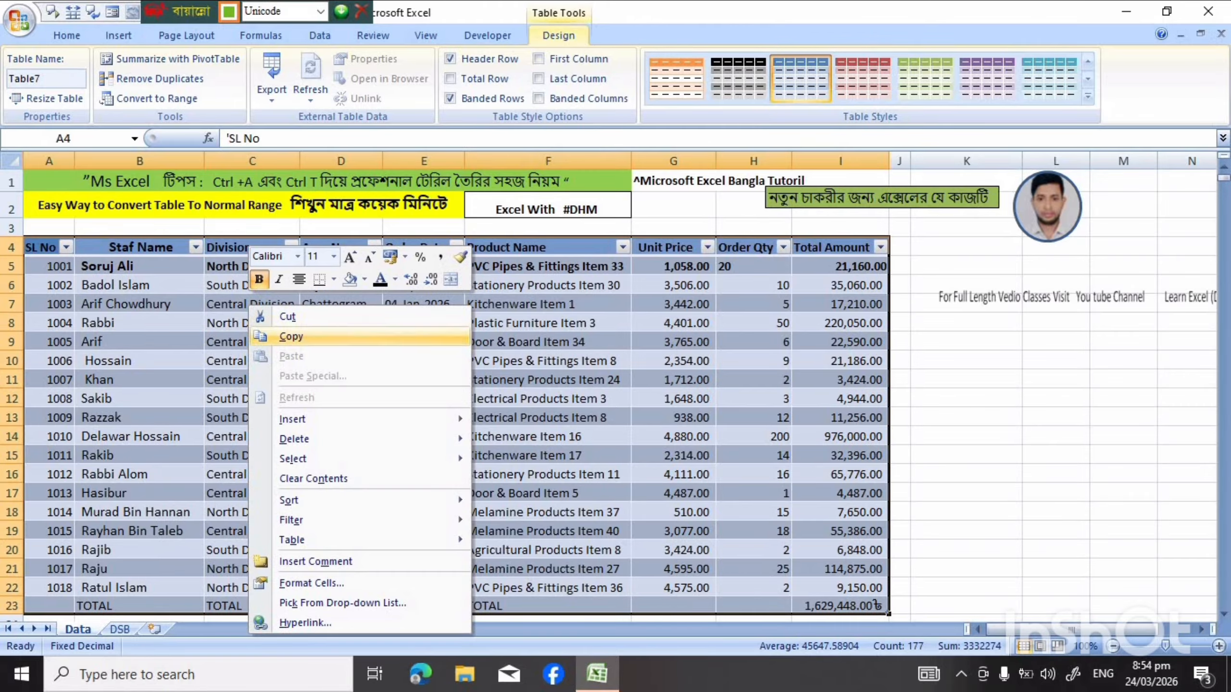
pyautogui.moveTo(368, 540)
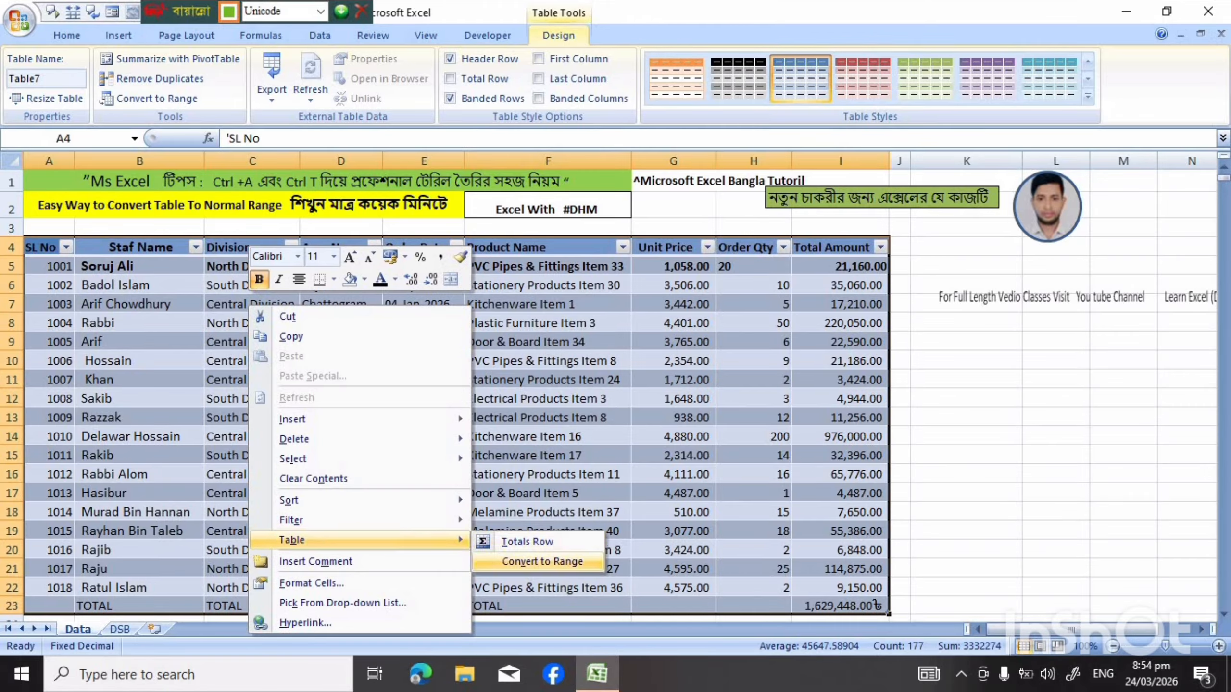
pyautogui.click(542, 561)
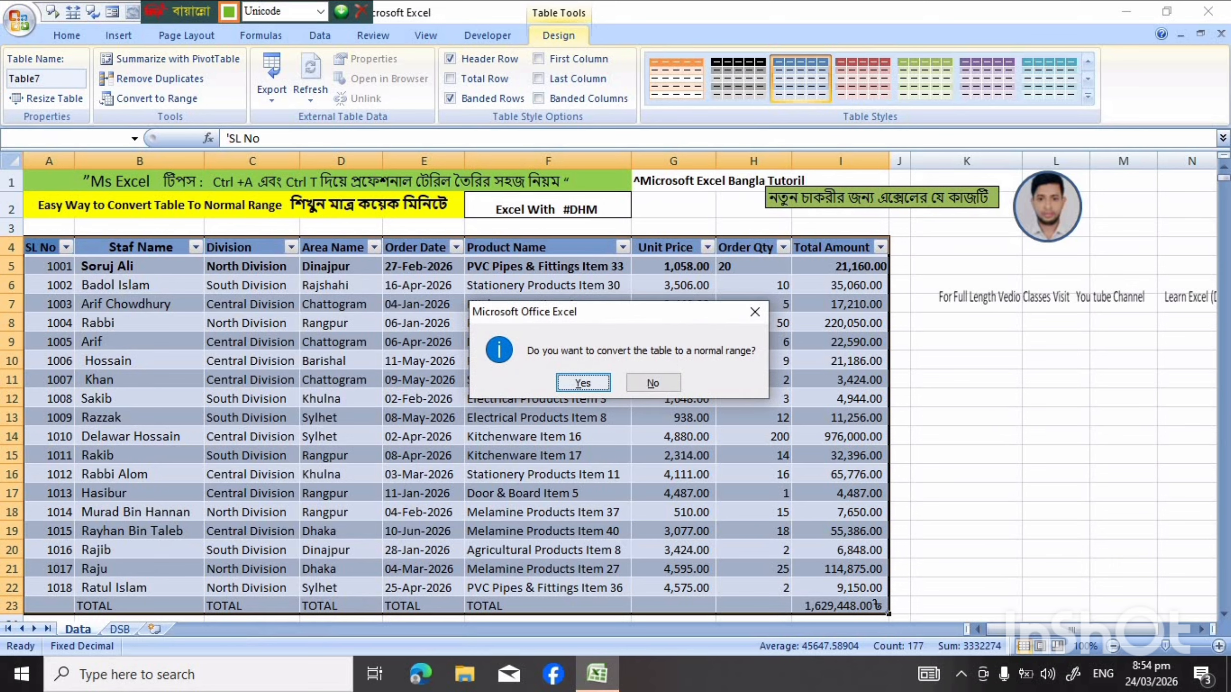
pyautogui.click(583, 383)
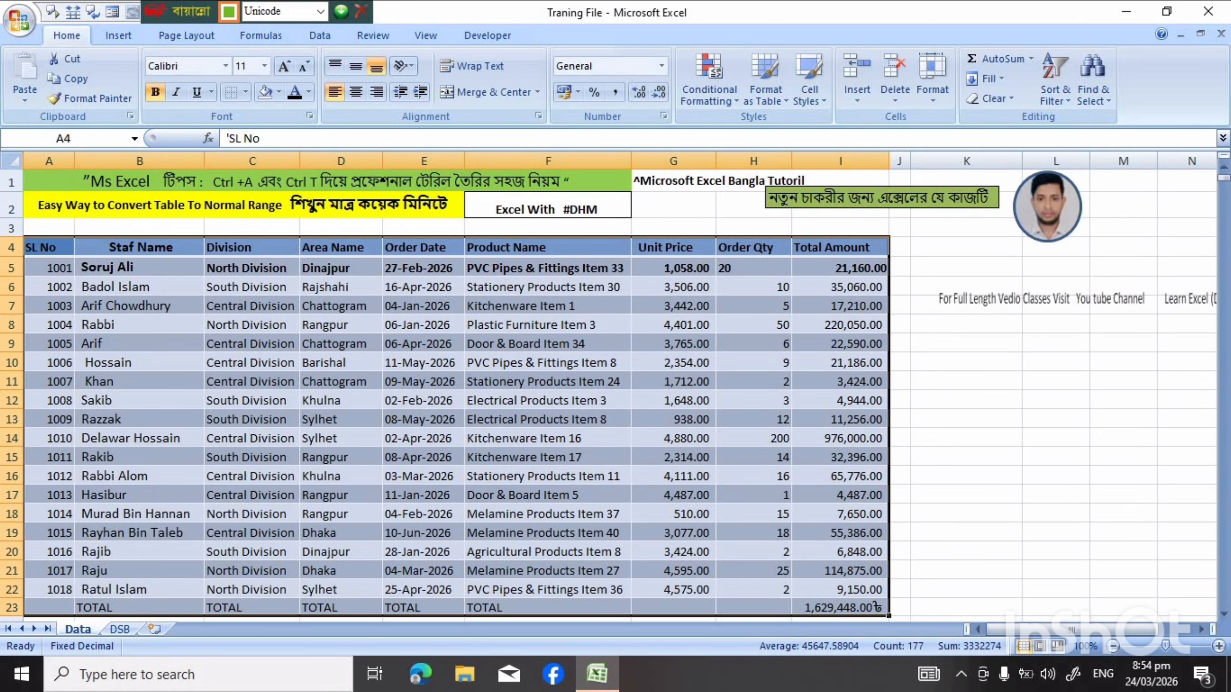
# Clear the fill colour and all borders from the selected range A4:I23, then deselect it
pyautogui.click(279, 92)
pyautogui.click(301, 241)
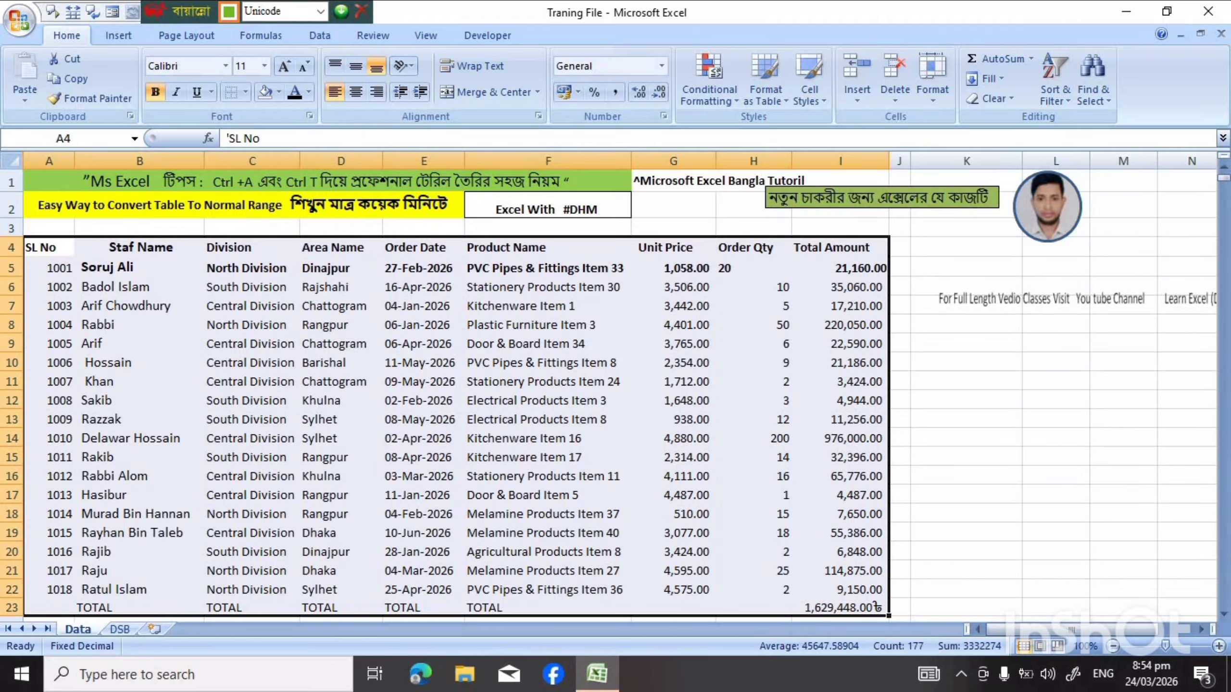
pyautogui.click(245, 92)
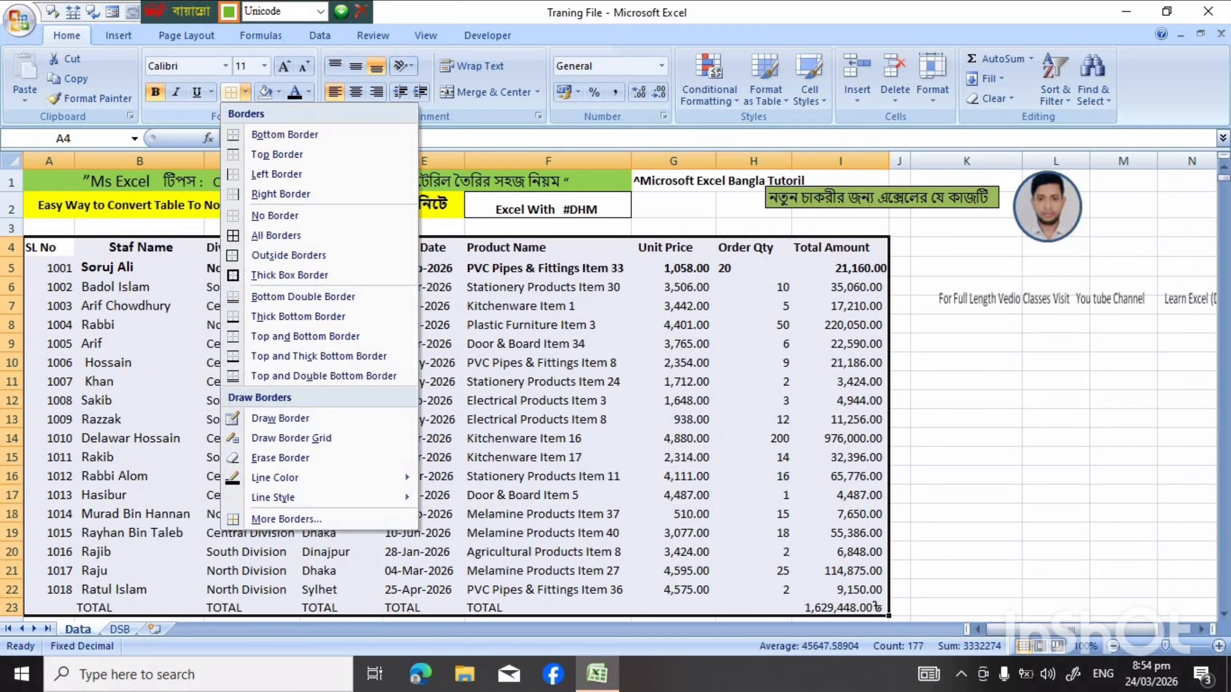
pyautogui.click(274, 216)
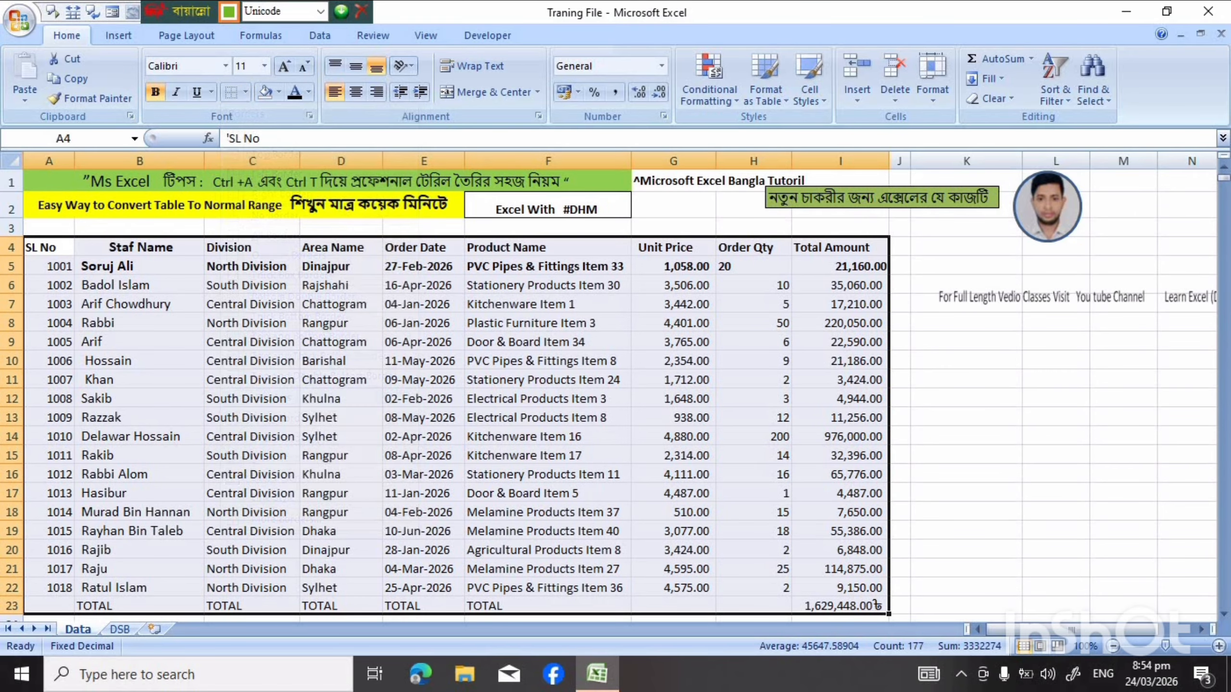
pyautogui.click(966, 360)
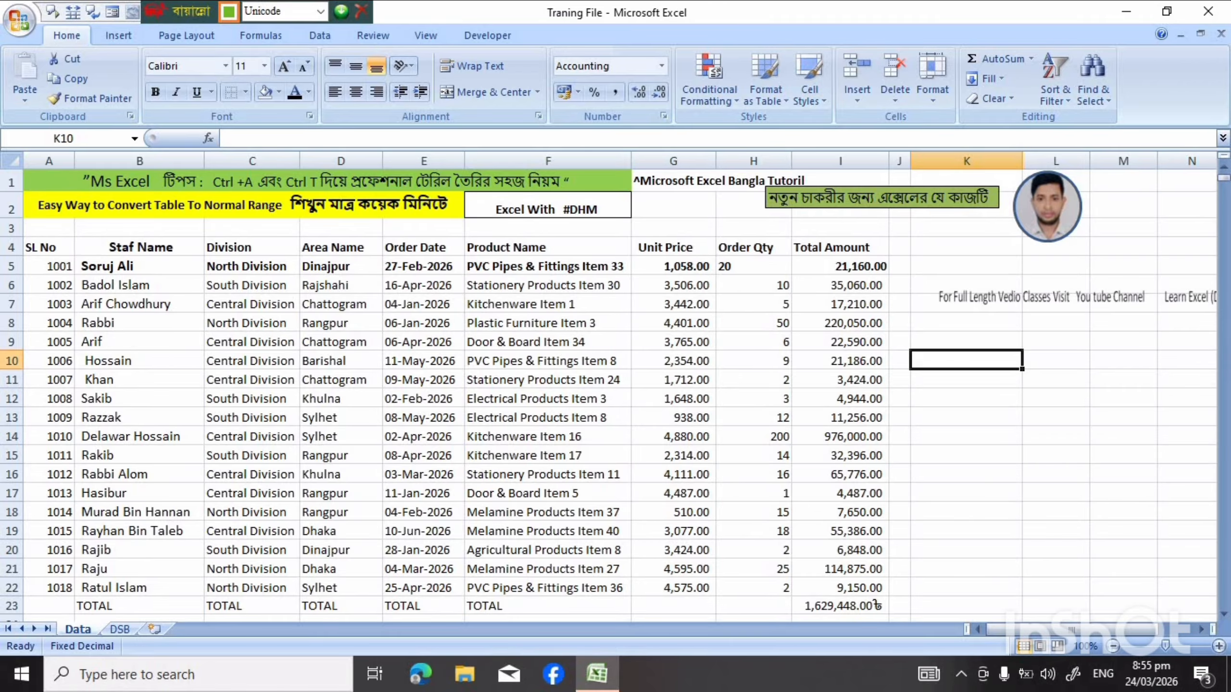